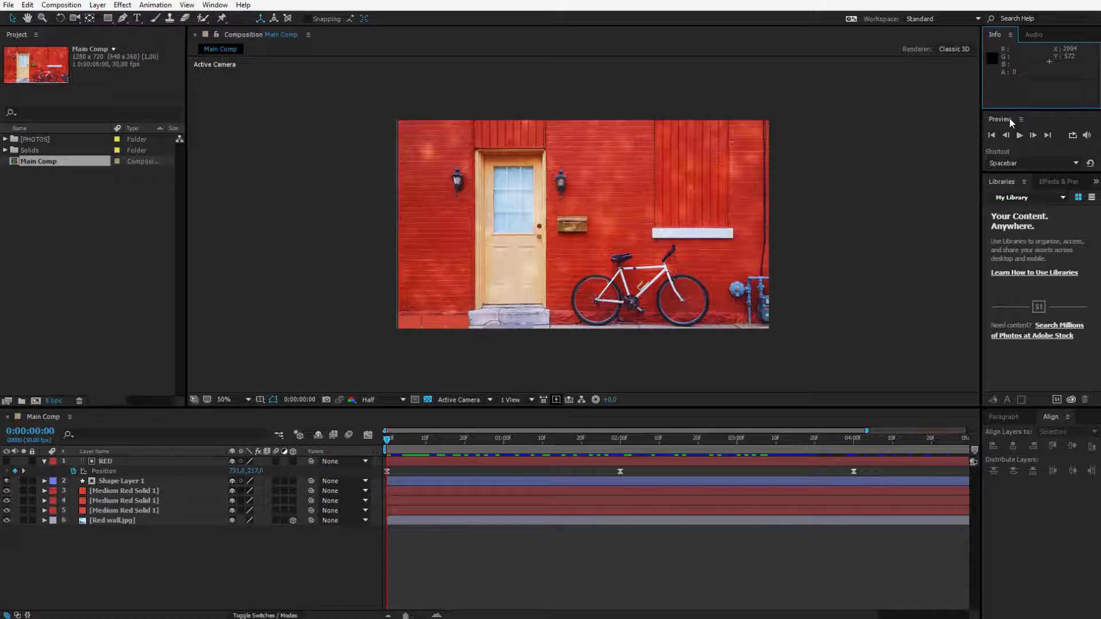
Examine the available effects and presets, the library content and the list of windows that can be shown.
click(1059, 182)
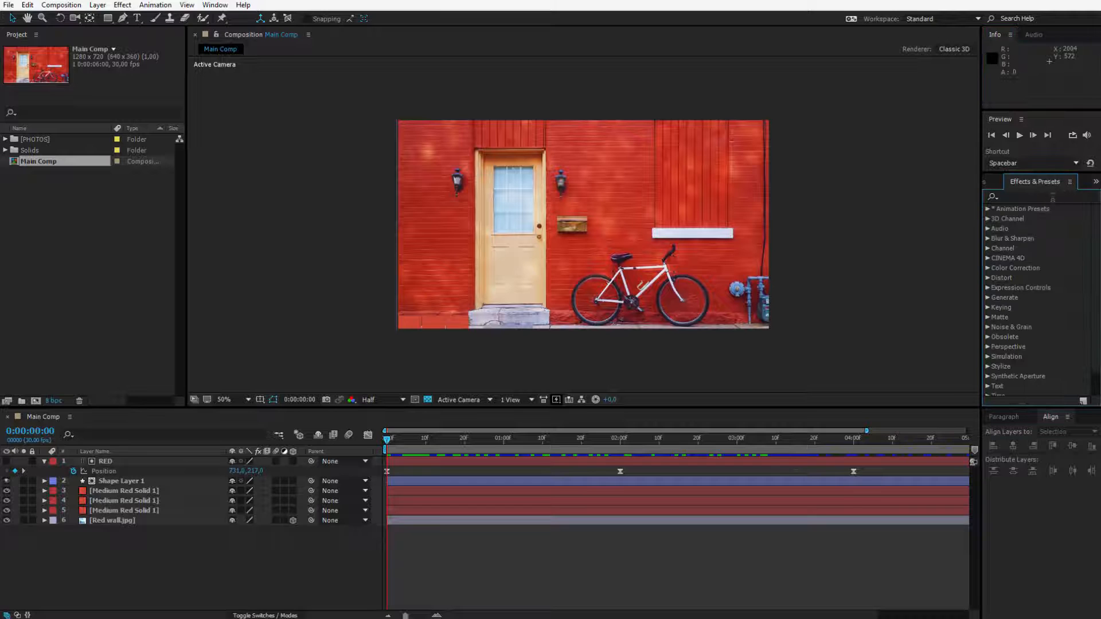
click(996, 186)
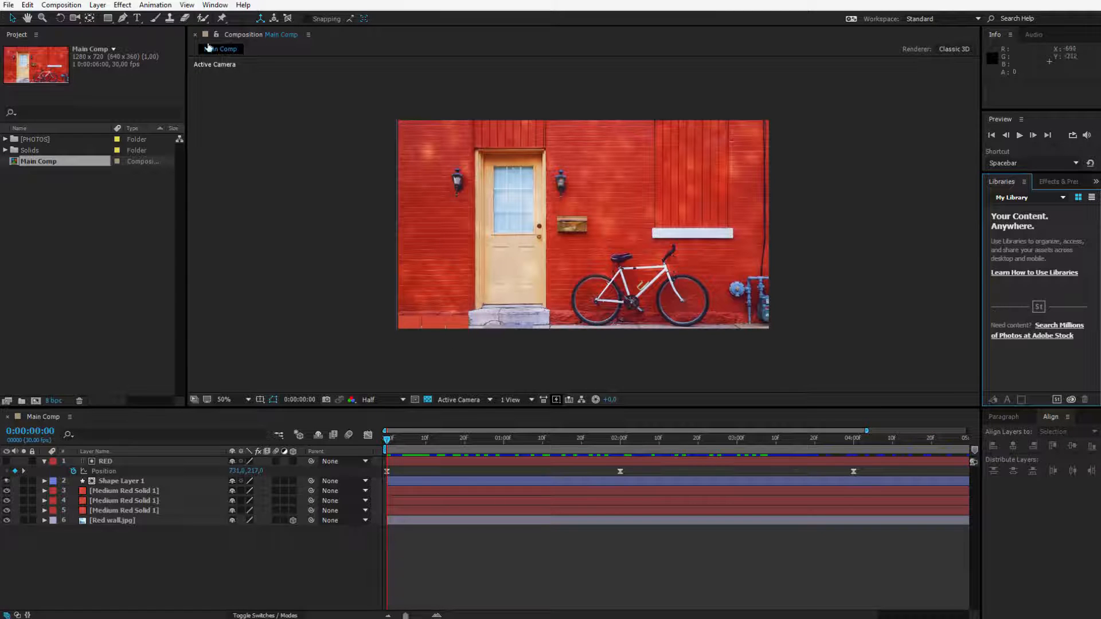
click(224, 8)
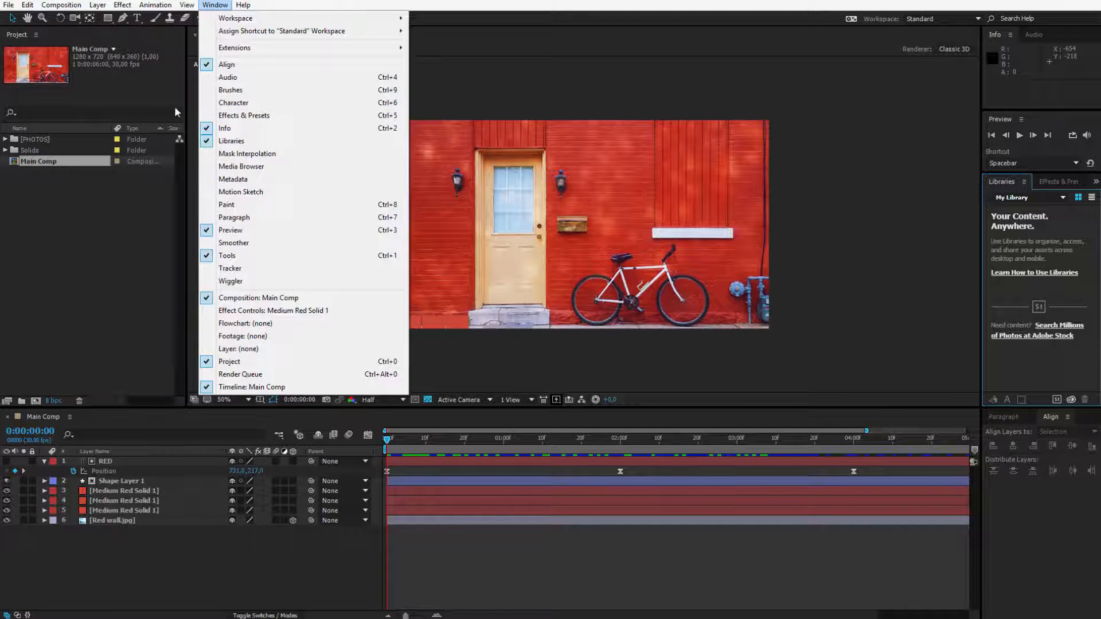
click(871, 333)
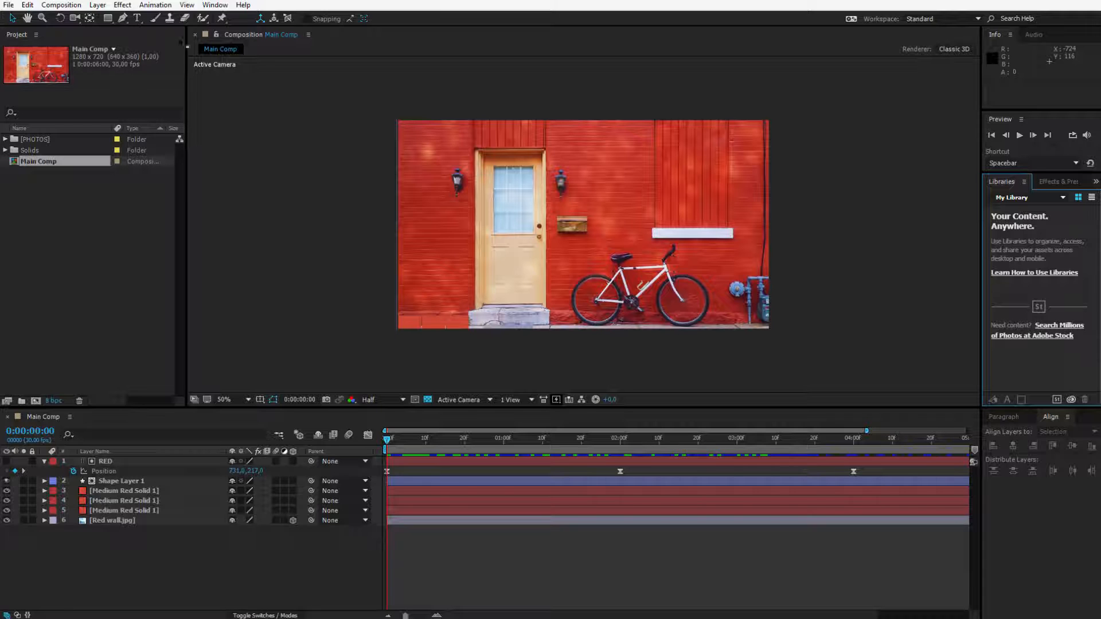
click(296, 255)
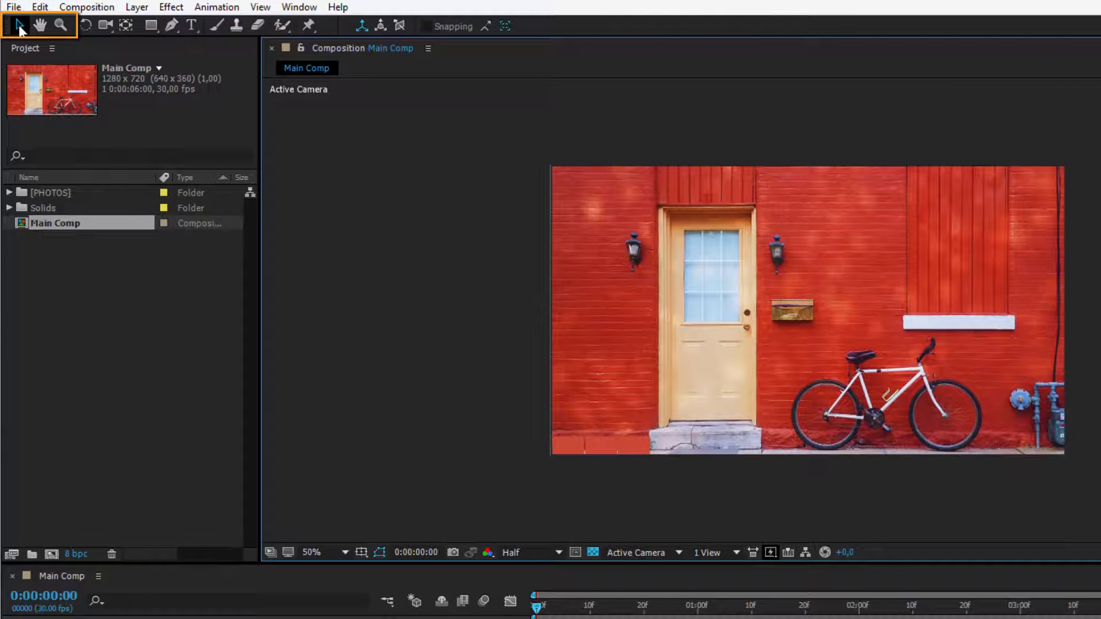
Shift the composition view slightly with the Hand tool and return to the Selection tool.
click(39, 25)
drag(899, 296, 851, 291)
click(20, 27)
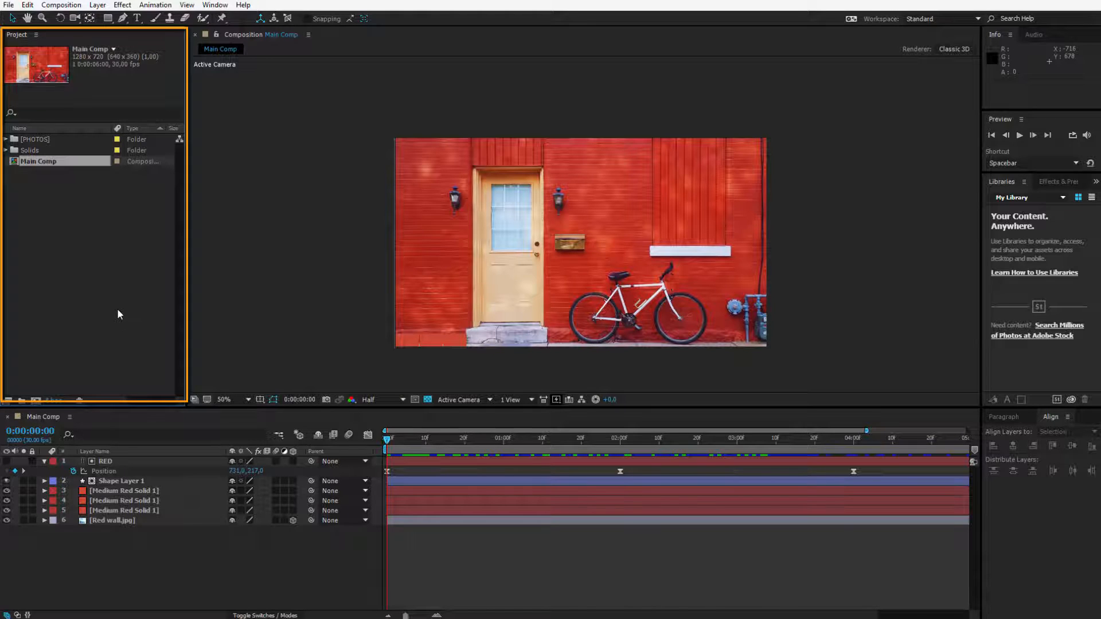
Expand the Solids folder and inspect the Medium Red Solid 1 and Main Comp project items.
click(84, 204)
click(53, 163)
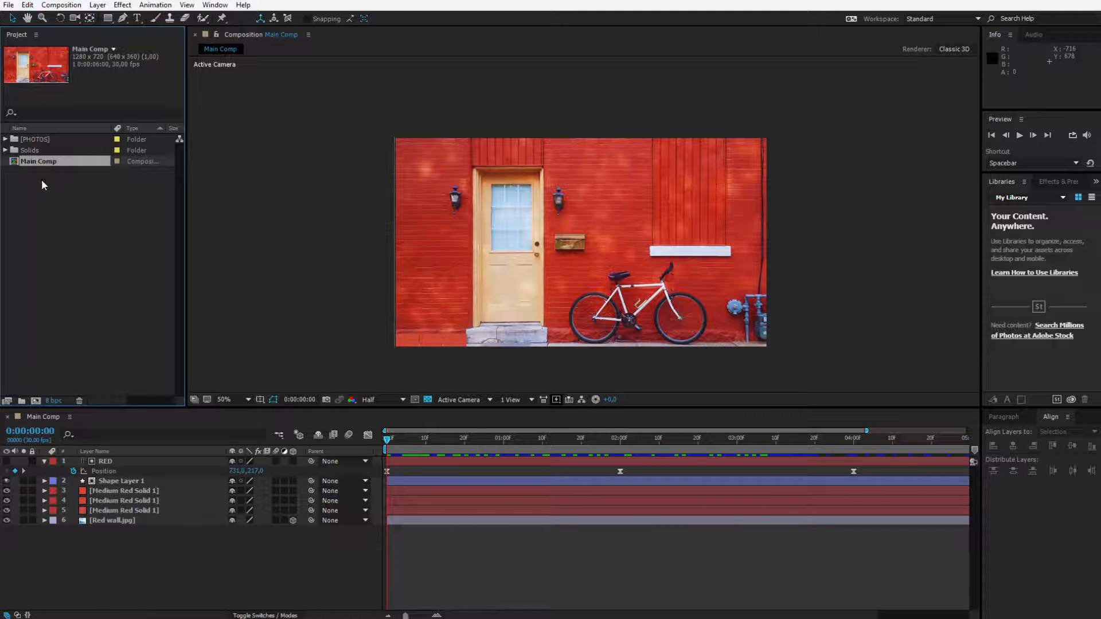
click(5, 150)
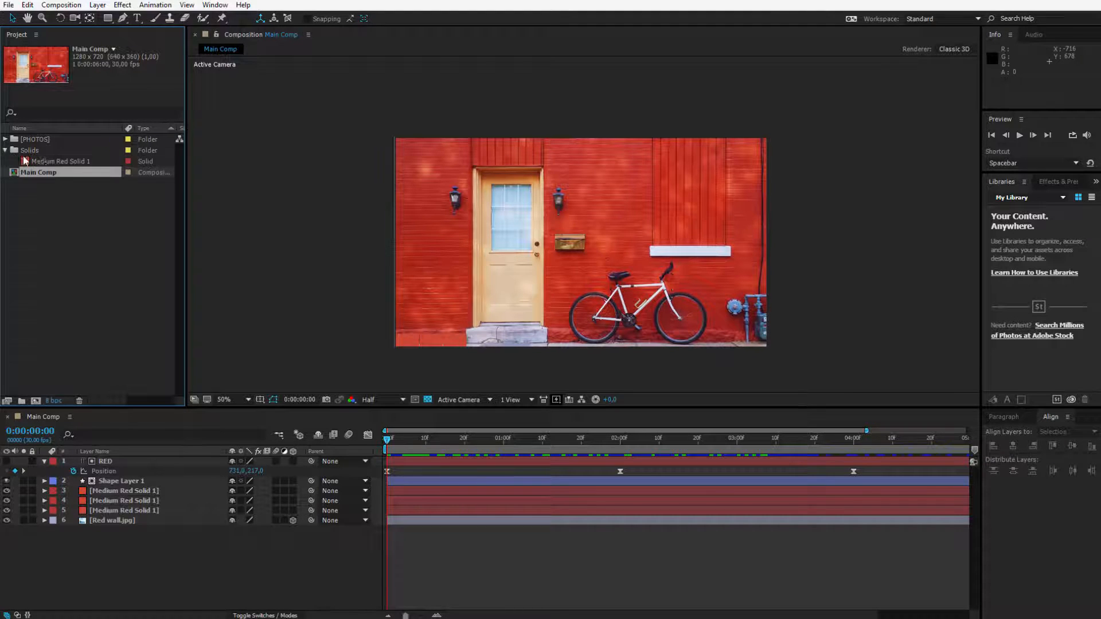
click(46, 163)
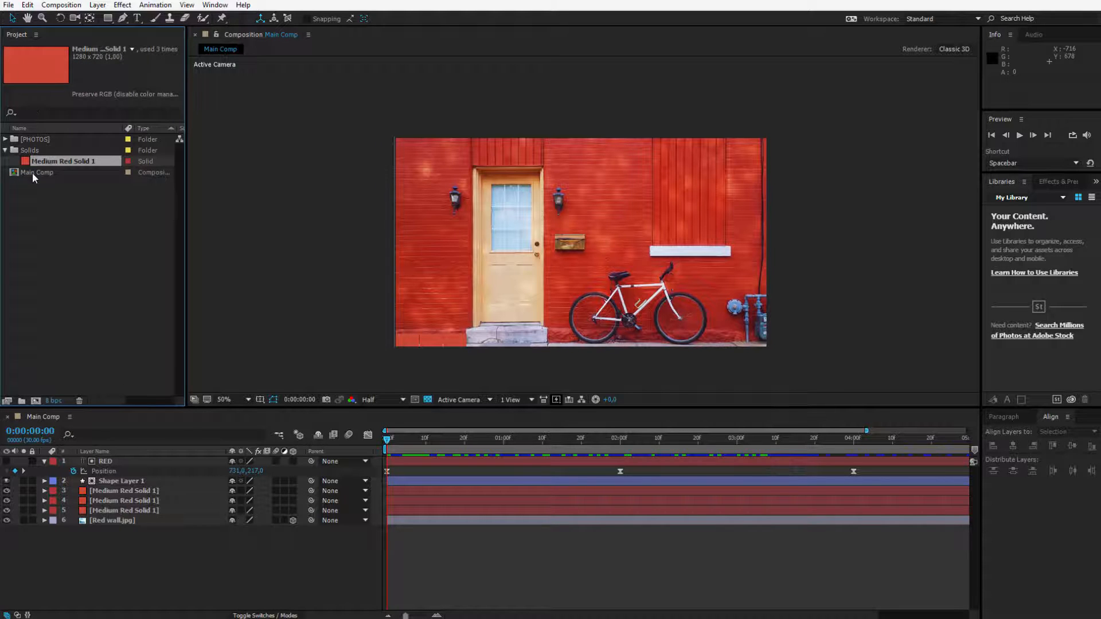
click(33, 173)
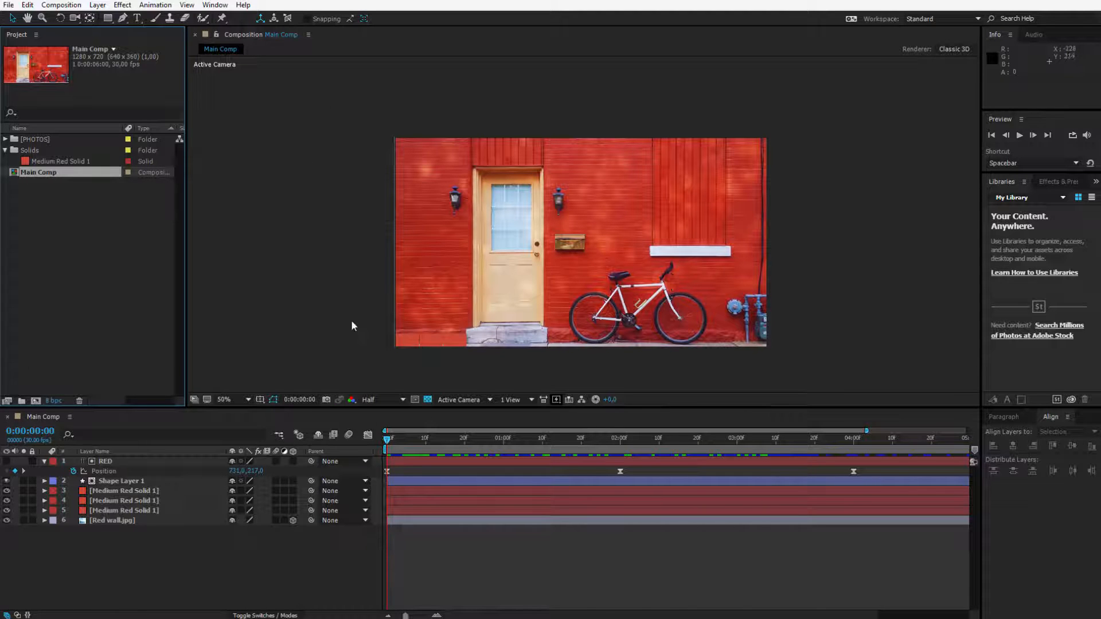
click(61, 174)
key(Return)
click(77, 236)
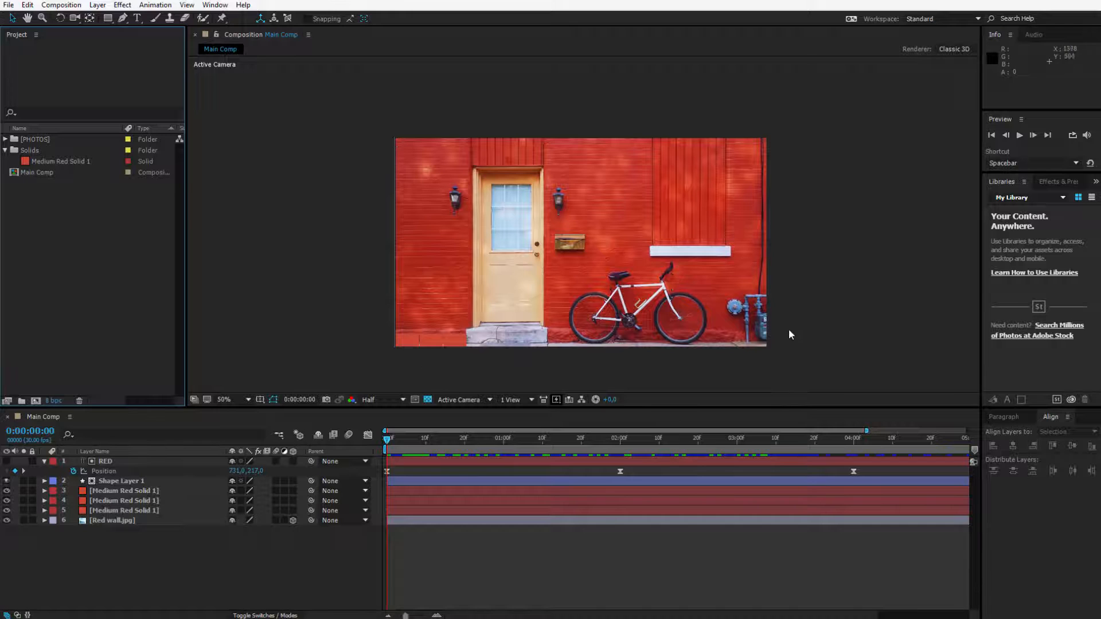
Expand the [PHOTOS] folder and move Main Comp into it.
click(44, 139)
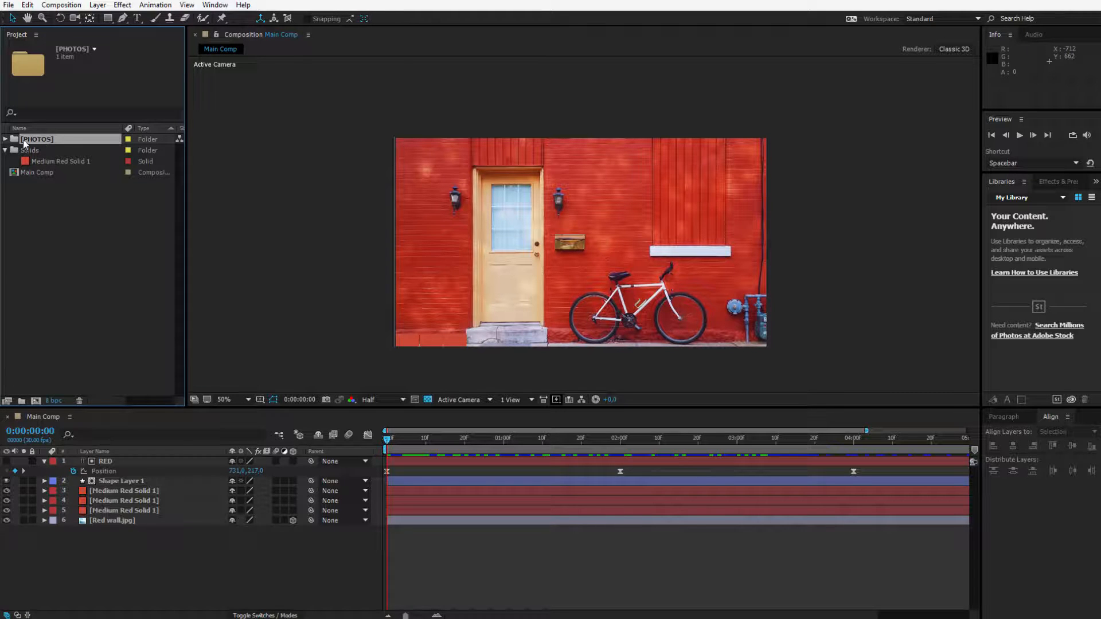
click(6, 140)
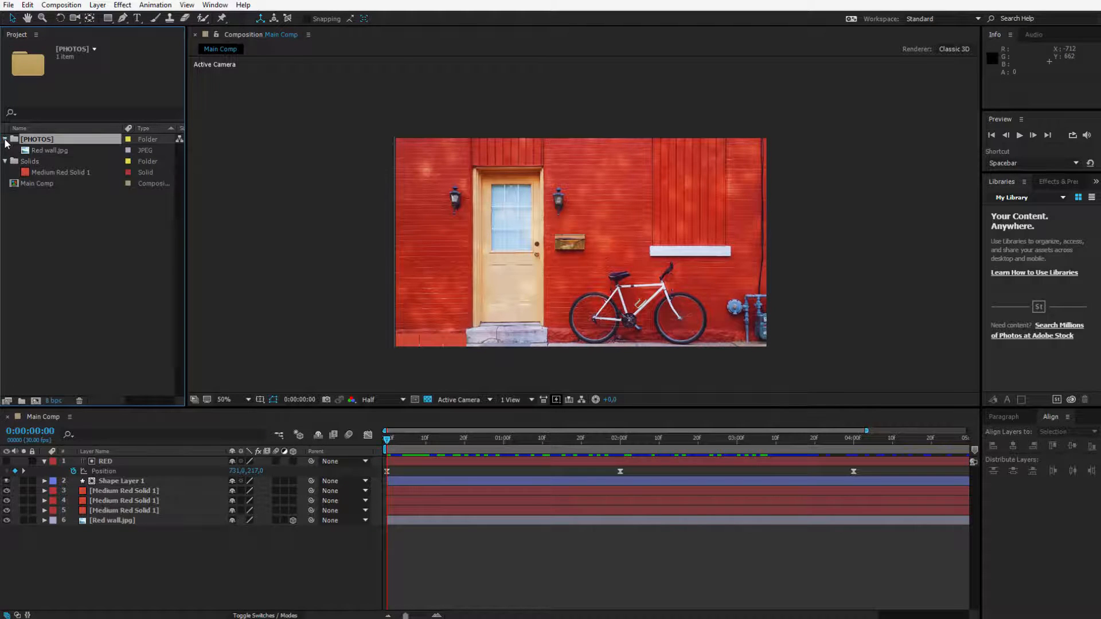
click(12, 214)
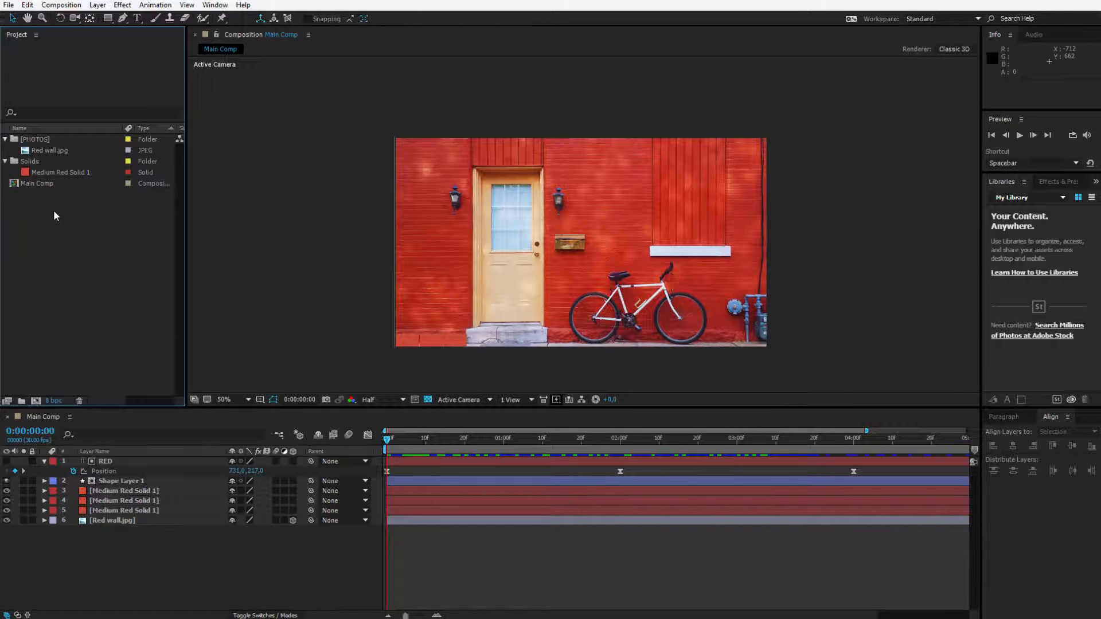
drag(40, 184, 58, 139)
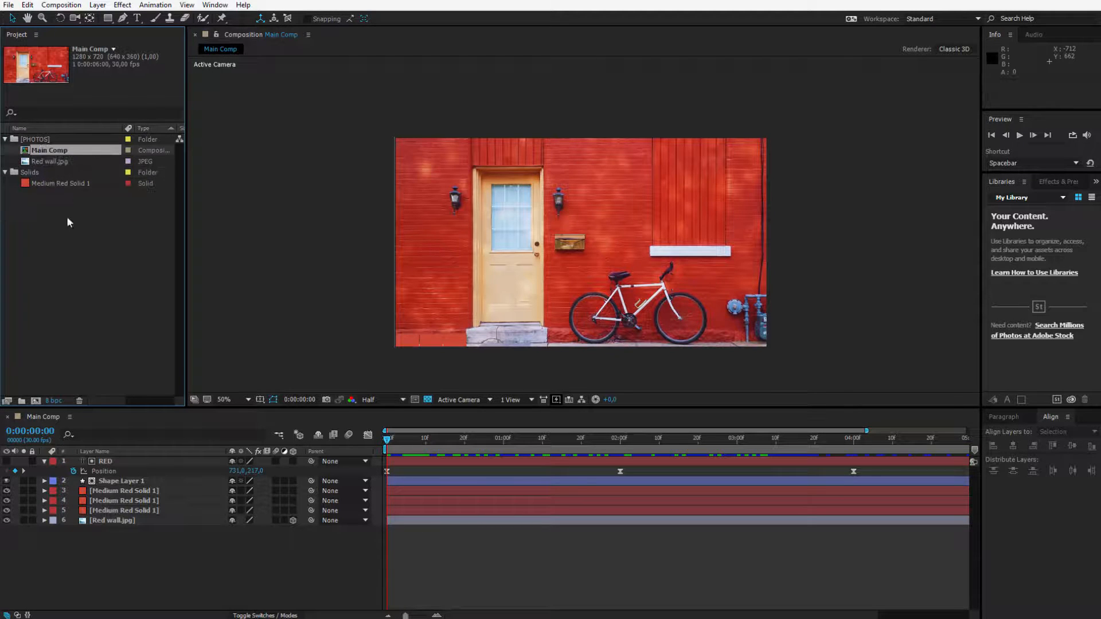
Create a new folder named VIDEO inside the [PHOTOS] folder.
click(21, 401)
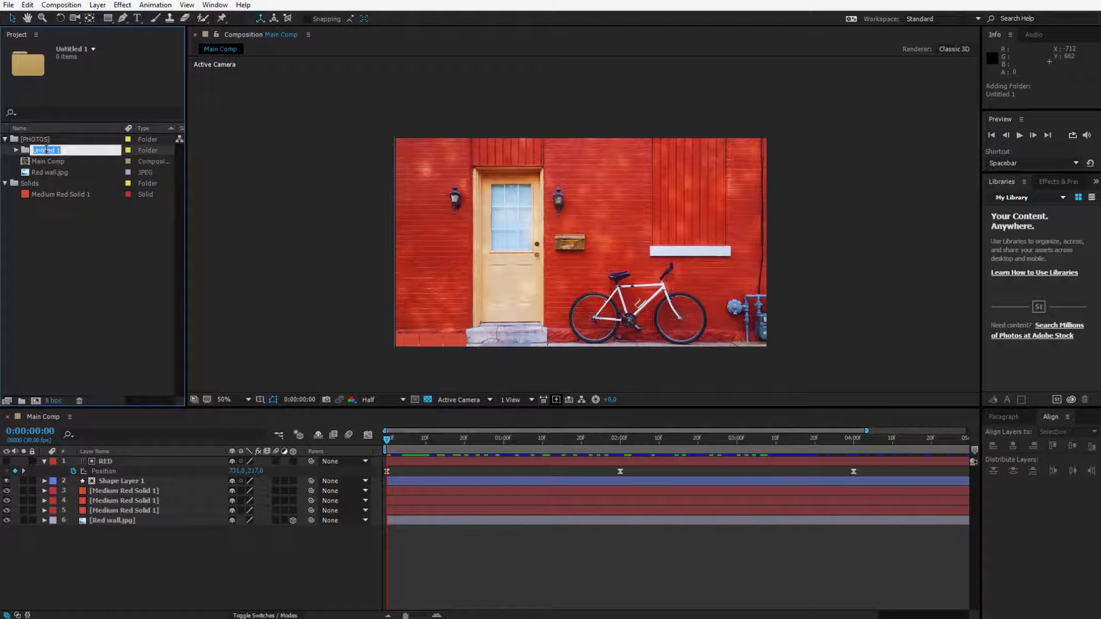
text(VIDEO)
key(Return)
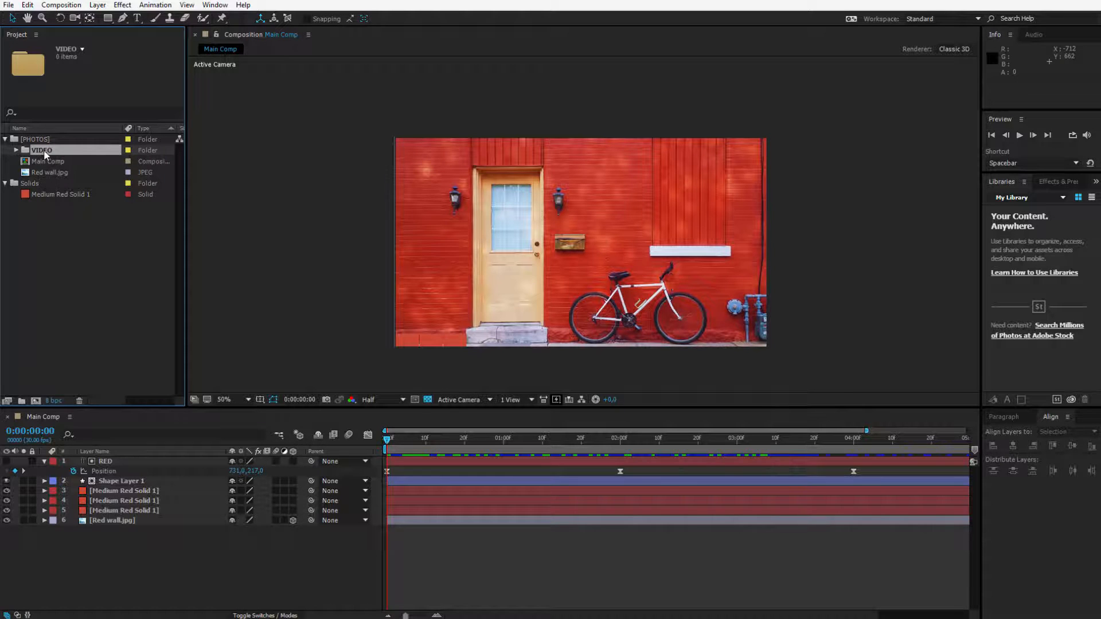
Move Main Comp into the VIDEO folder and back out to the project root, and collapse the [PHOTOS] folder.
mouse_move(40, 148)
mouse_down()
mouse_move(44, 222)
mouse_move(25, 205)
mouse_move(35, 147)
mouse_up()
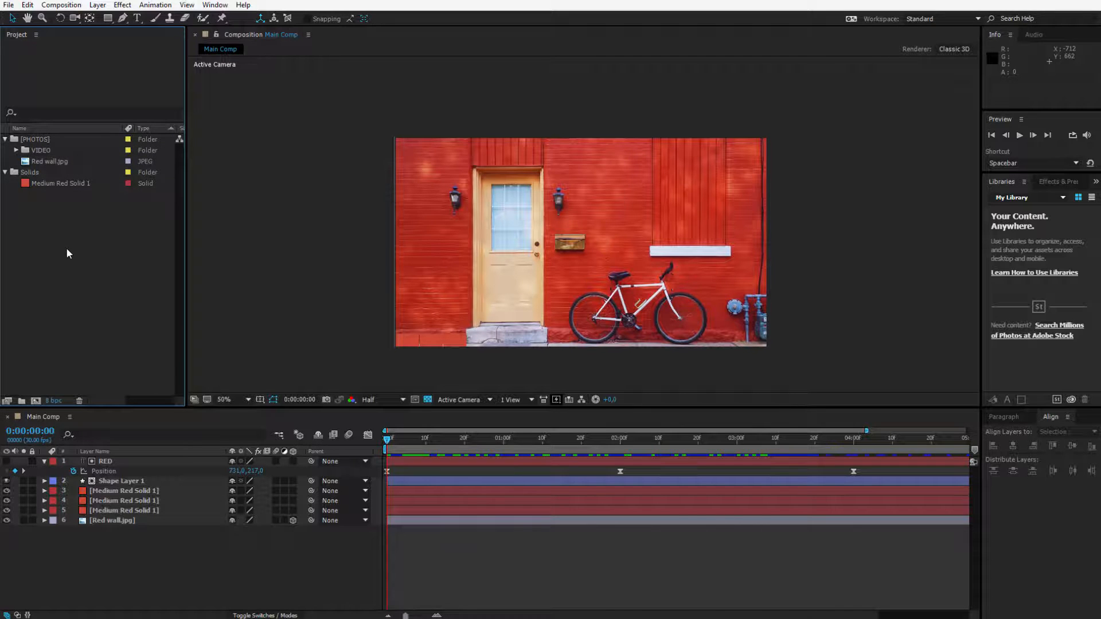
click(15, 151)
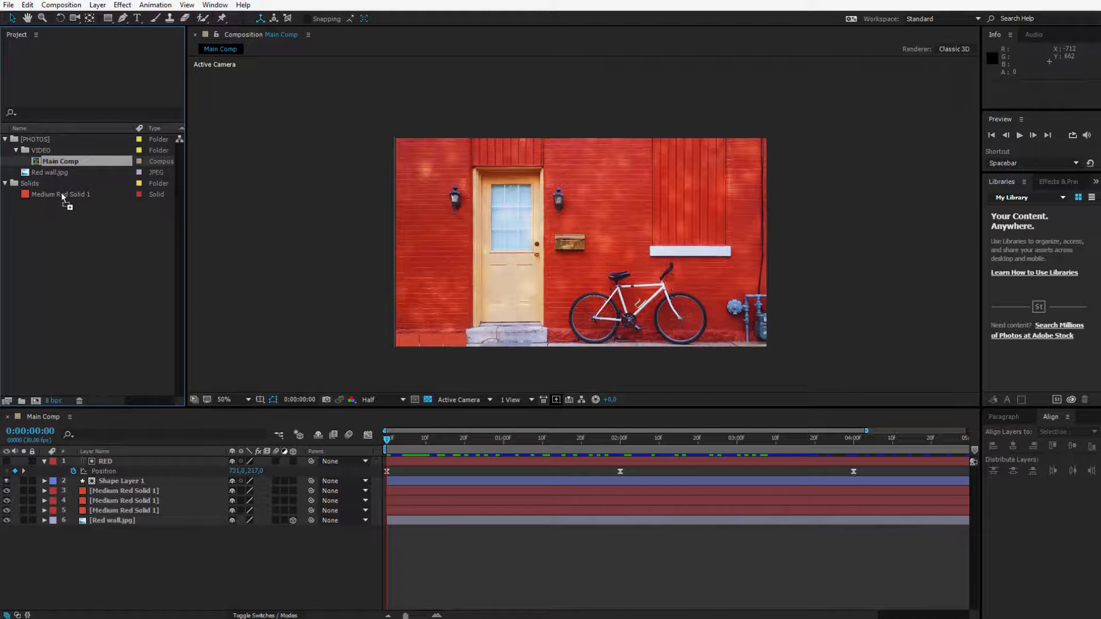
click(40, 150)
ctrl+click(41, 151)
click(5, 139)
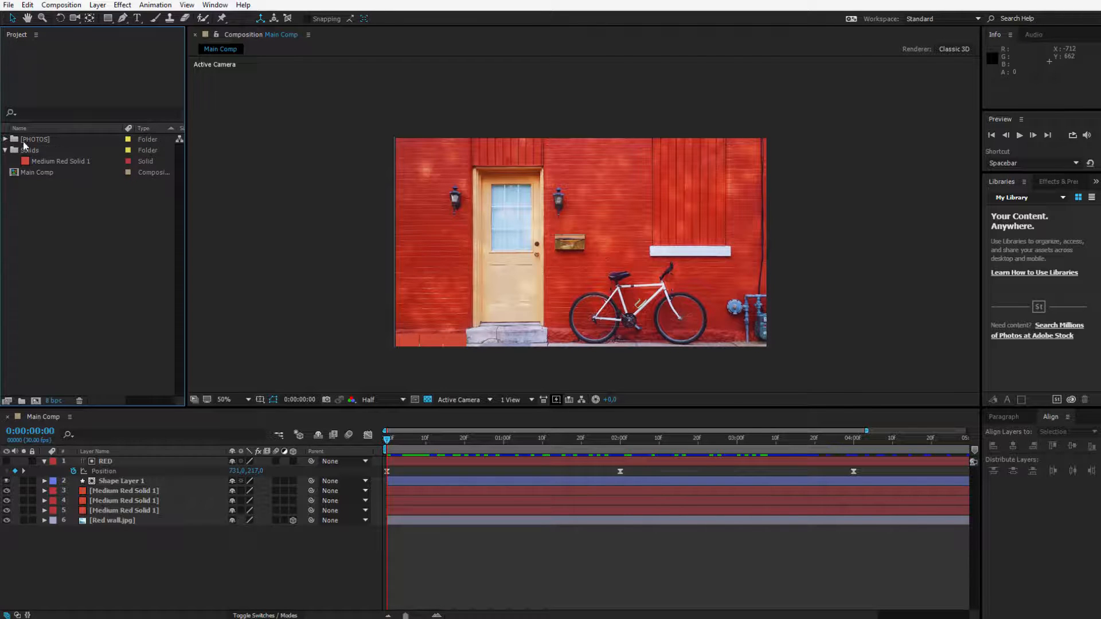
click(46, 174)
click(46, 218)
Select the lowest Medium Red Solid 1 layer and scrub the playhead through the composition and back to the start.
click(159, 559)
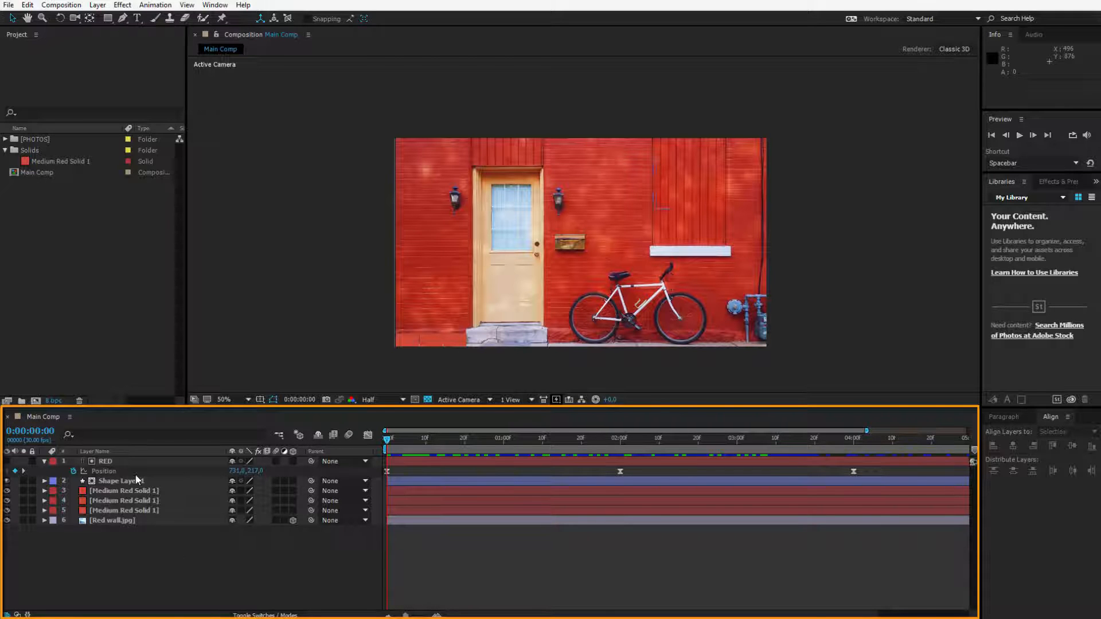
click(149, 511)
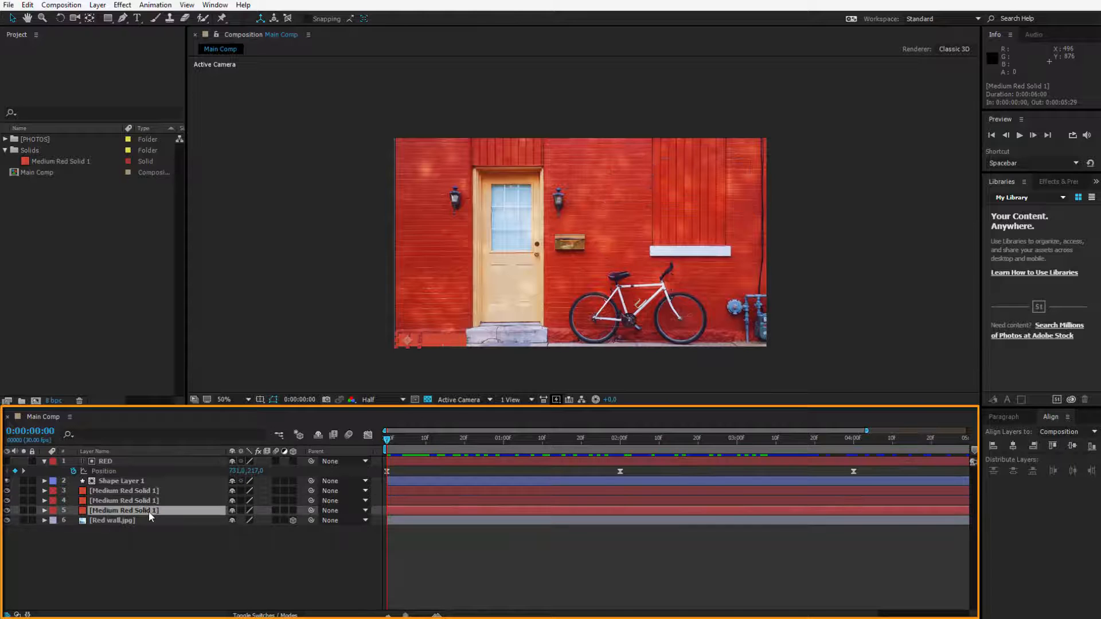
click(415, 441)
drag(441, 453, 393, 460)
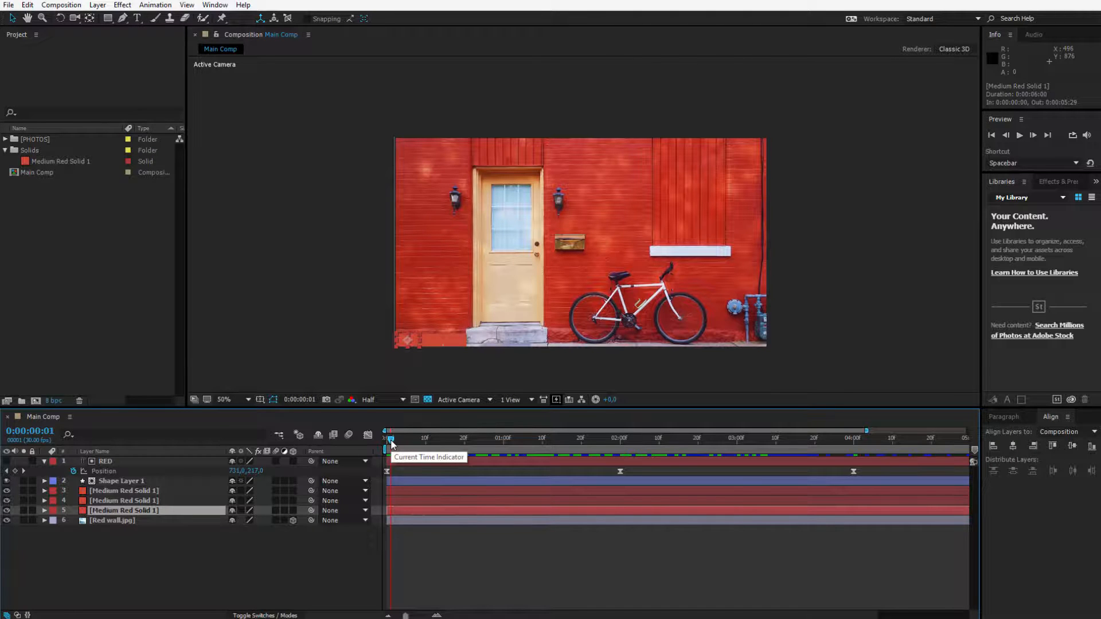
drag(390, 439, 838, 447)
drag(768, 439, 369, 441)
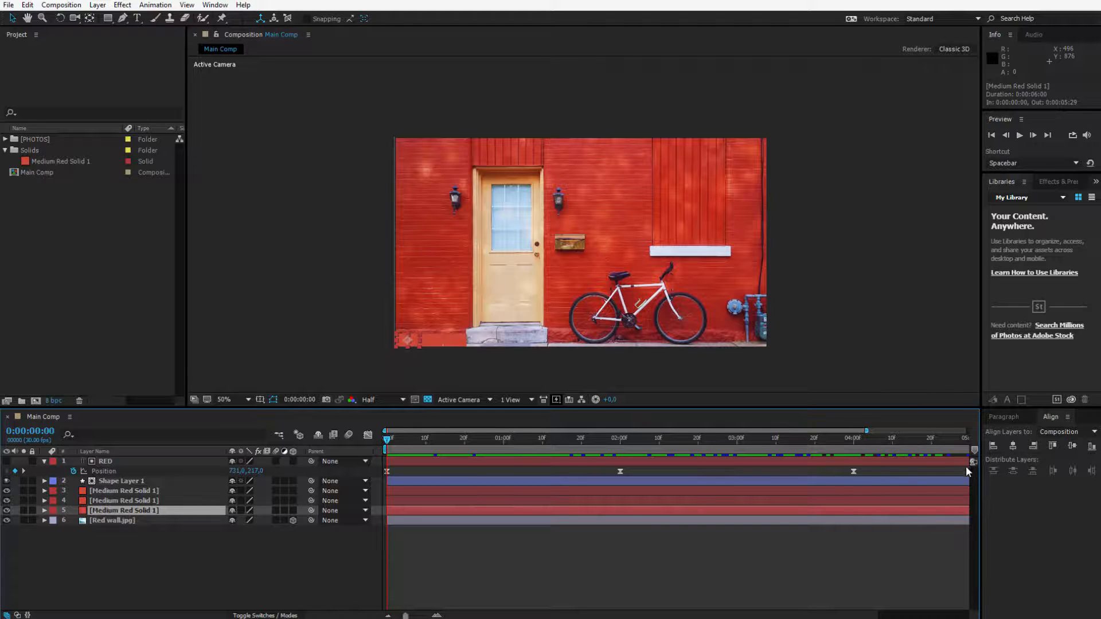
Narrow the visible time range to the first 19 frames, scrub to frame 11, and show the full six seconds again.
drag(867, 432, 969, 430)
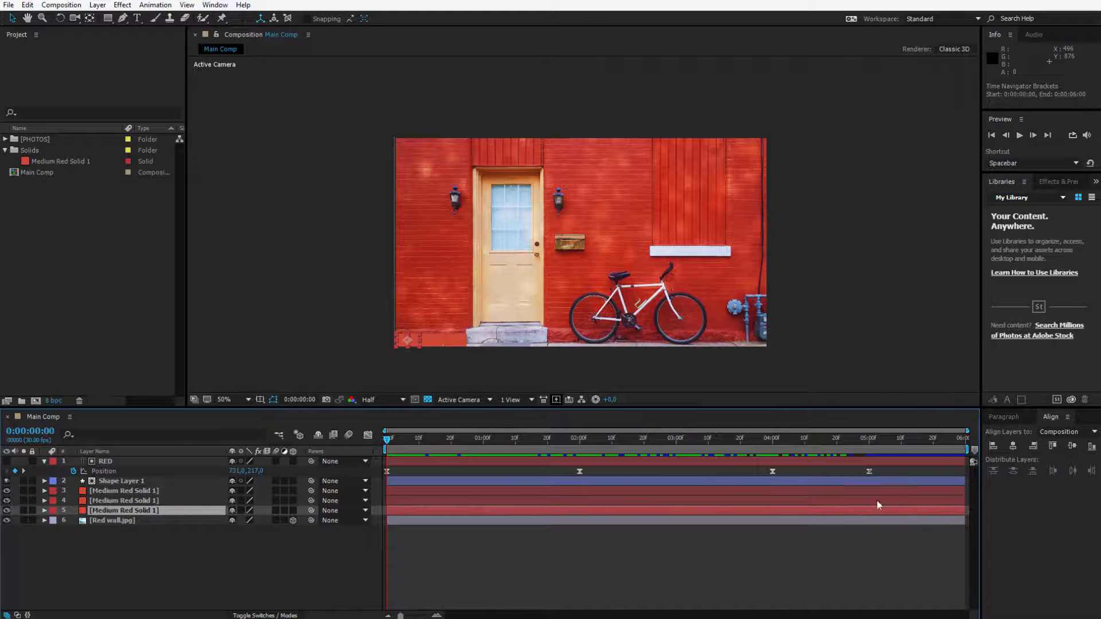
drag(967, 431, 453, 431)
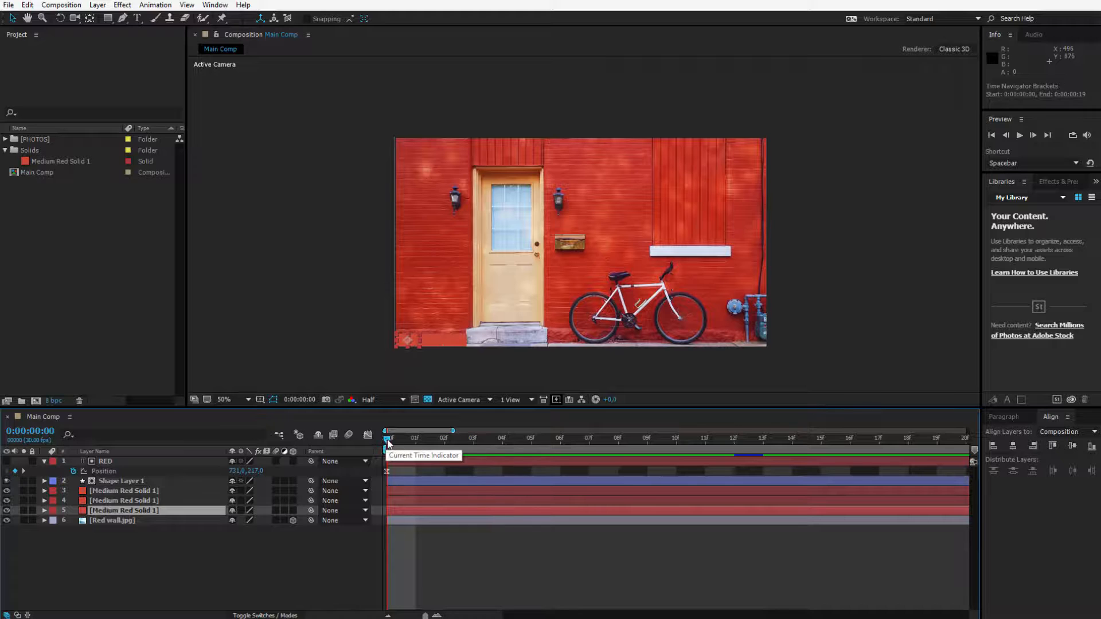
drag(411, 445, 453, 447)
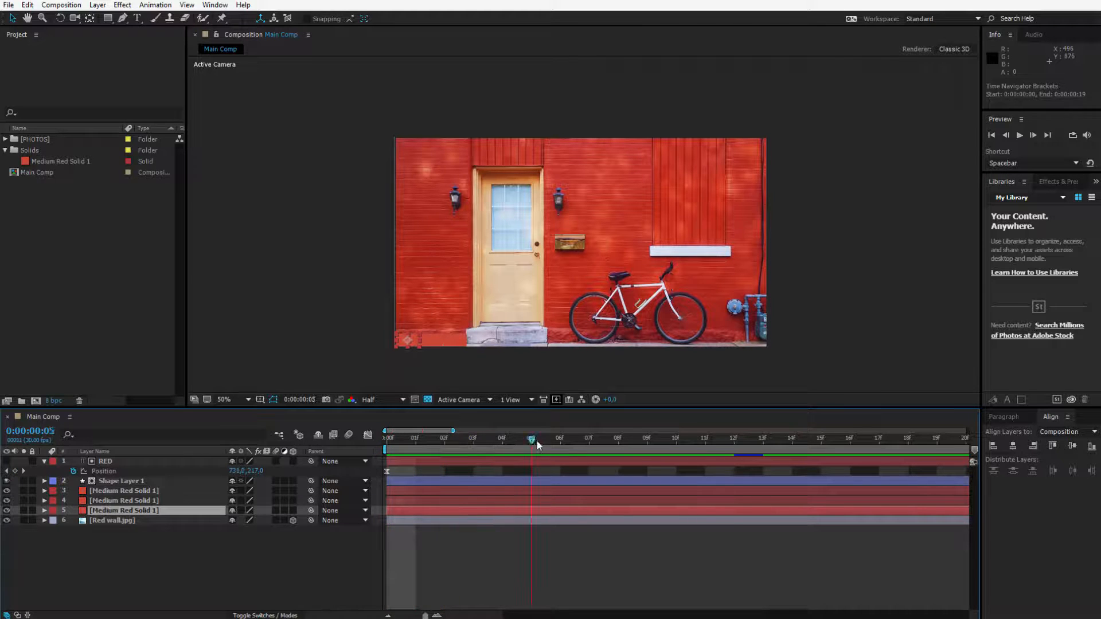
drag(536, 442, 710, 443)
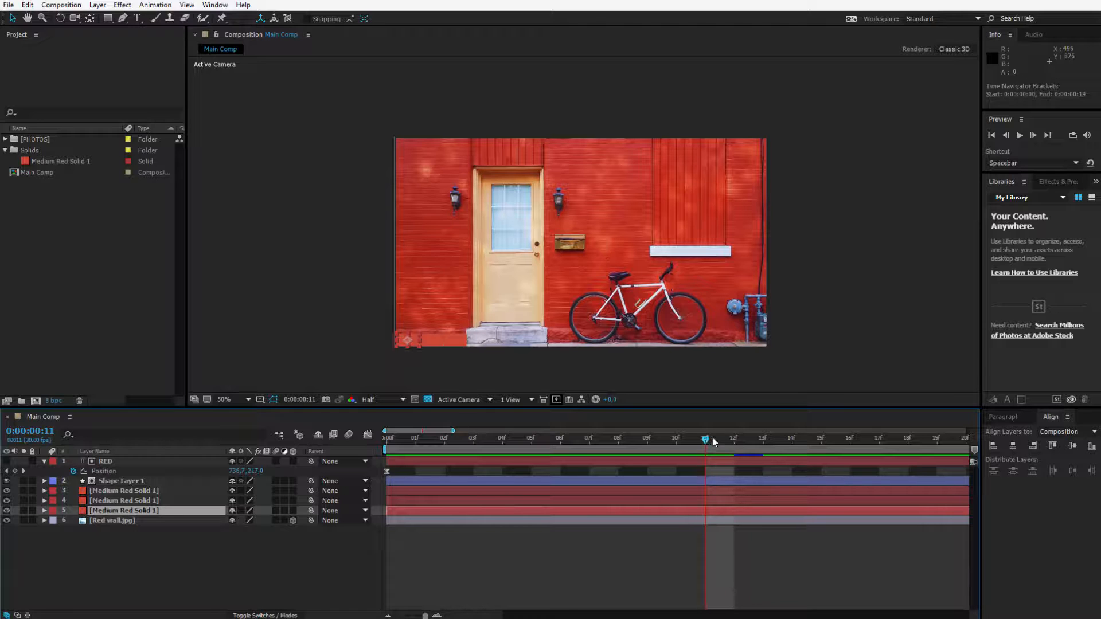
drag(452, 431, 966, 431)
click(181, 501)
click(187, 538)
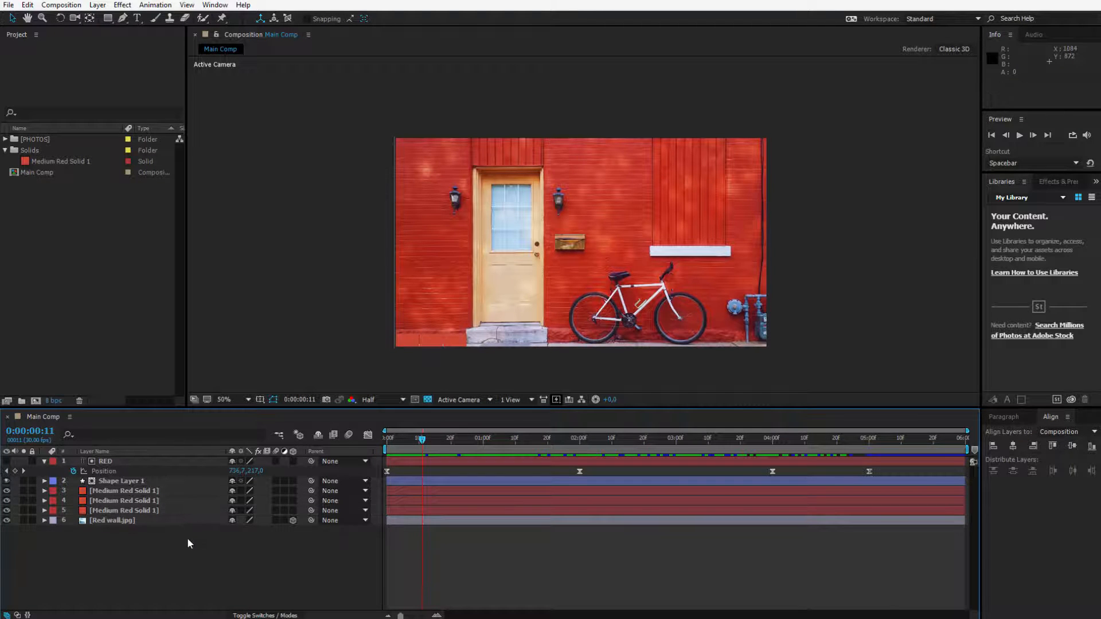
Select the RED layer, inspect it up close in the composition view, and preview its animation.
click(114, 462)
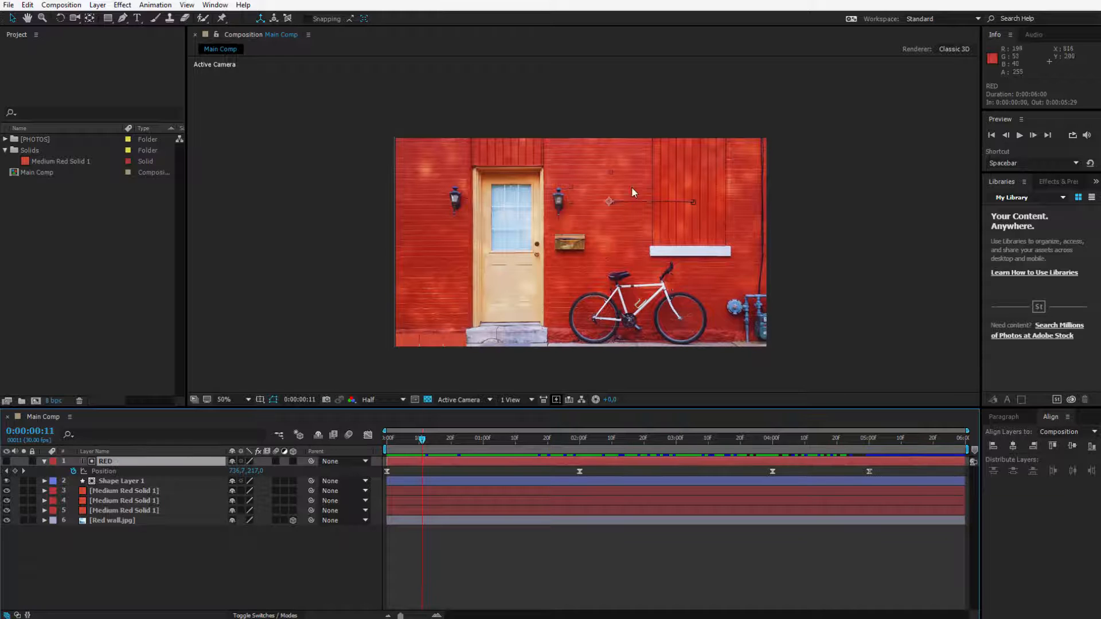
click(720, 158)
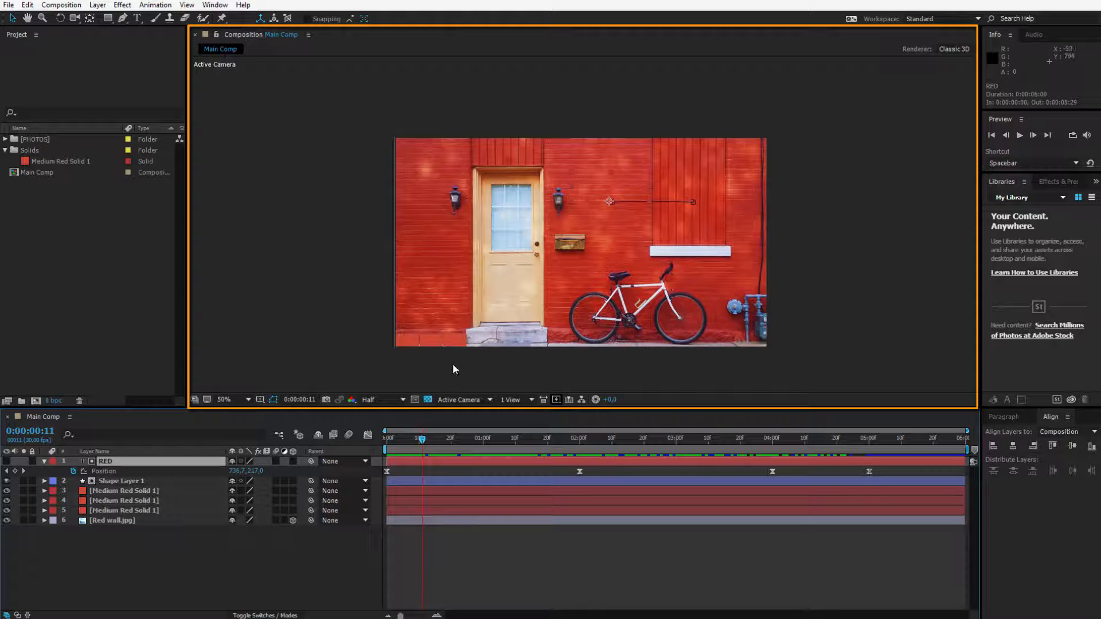
scroll(607, 202, up, 2)
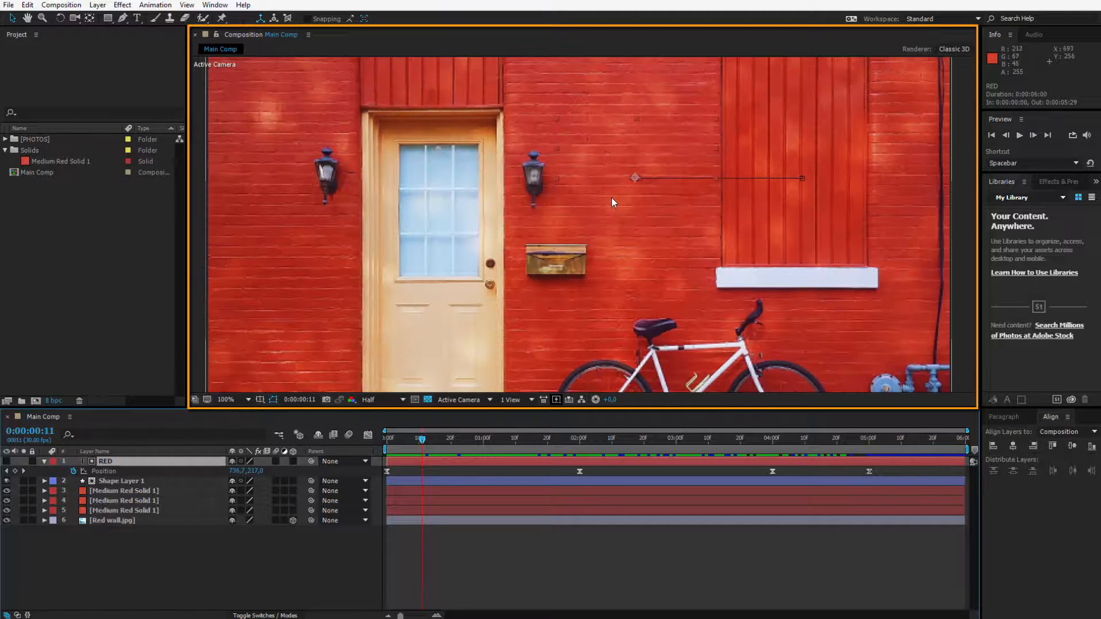
scroll(611, 197, down, 2)
key(space)
click(103, 269)
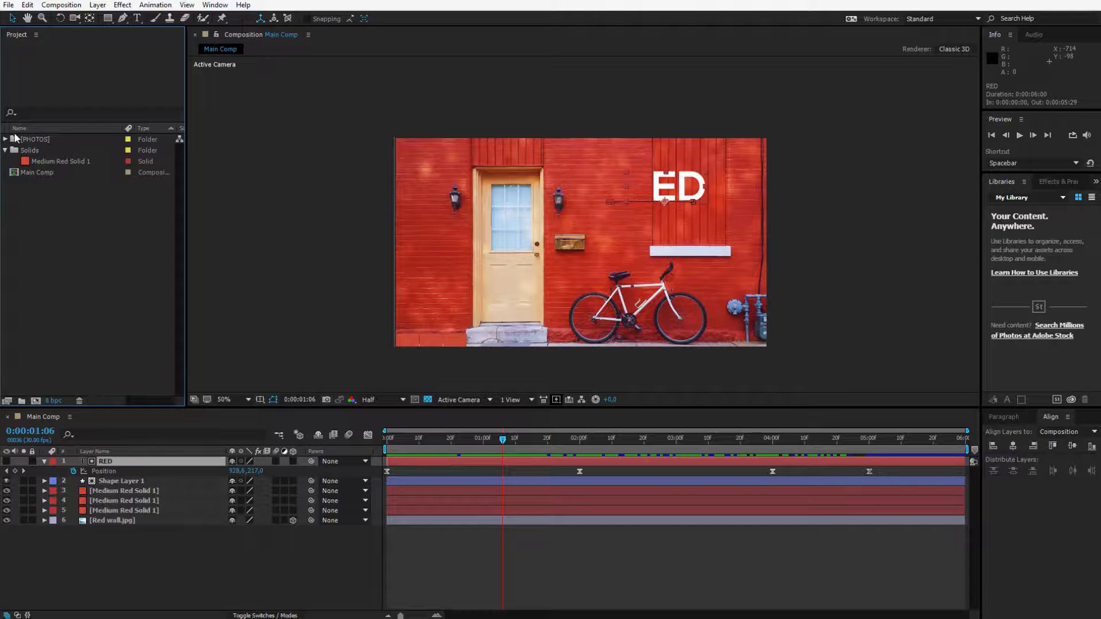
Return the playhead to the composition's start and scrub it to 0:00:00:17.
click(139, 538)
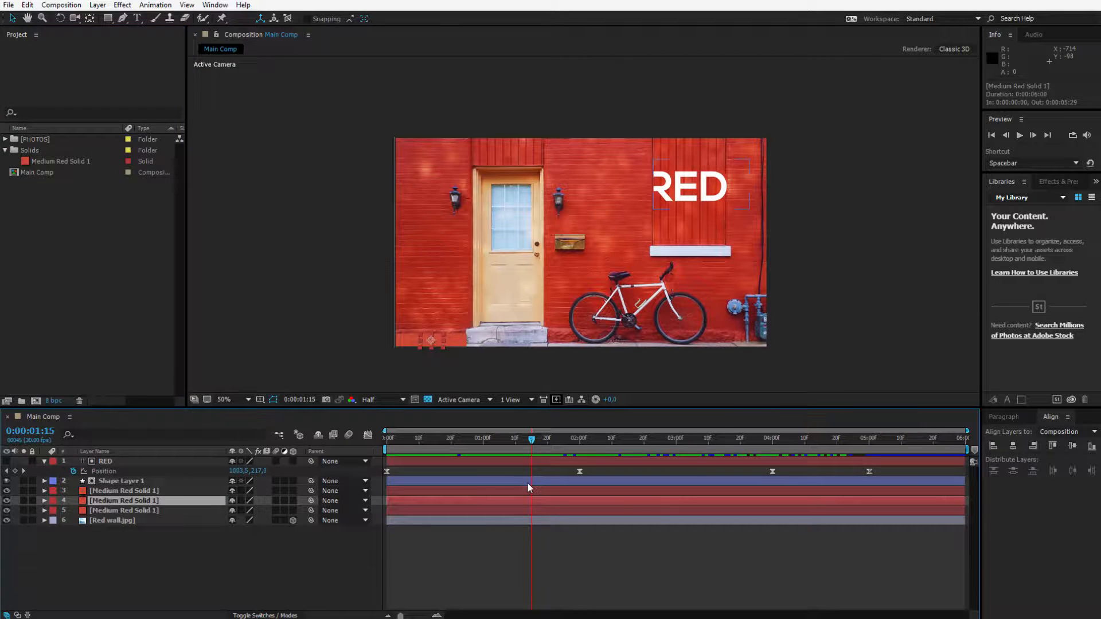
key(Home)
mouse_move(444, 434)
mouse_down()
mouse_move(770, 438)
mouse_move(441, 438)
mouse_up()
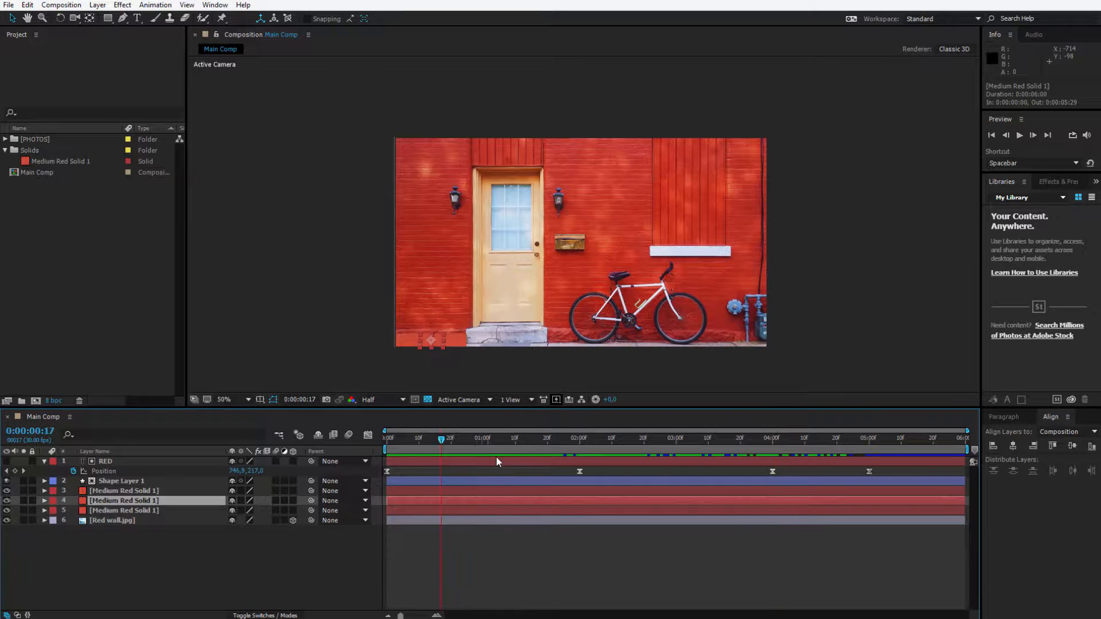
Return the playhead to the composition's start, play the preview, and stop it at about 0:00:02:09.
drag(435, 440, 380, 442)
click(1021, 135)
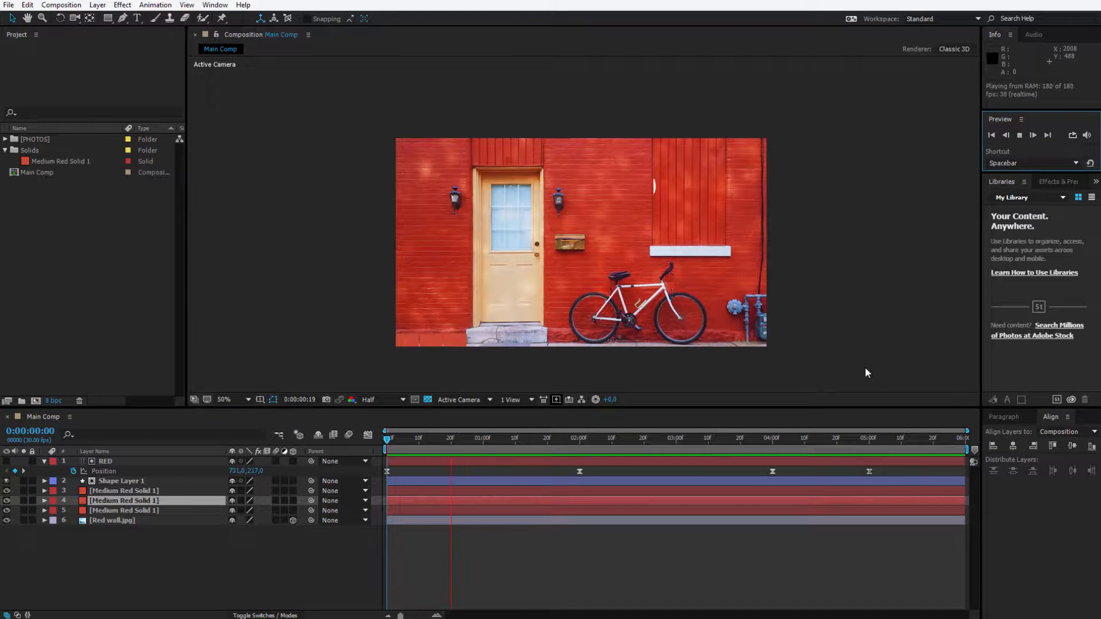
click(729, 557)
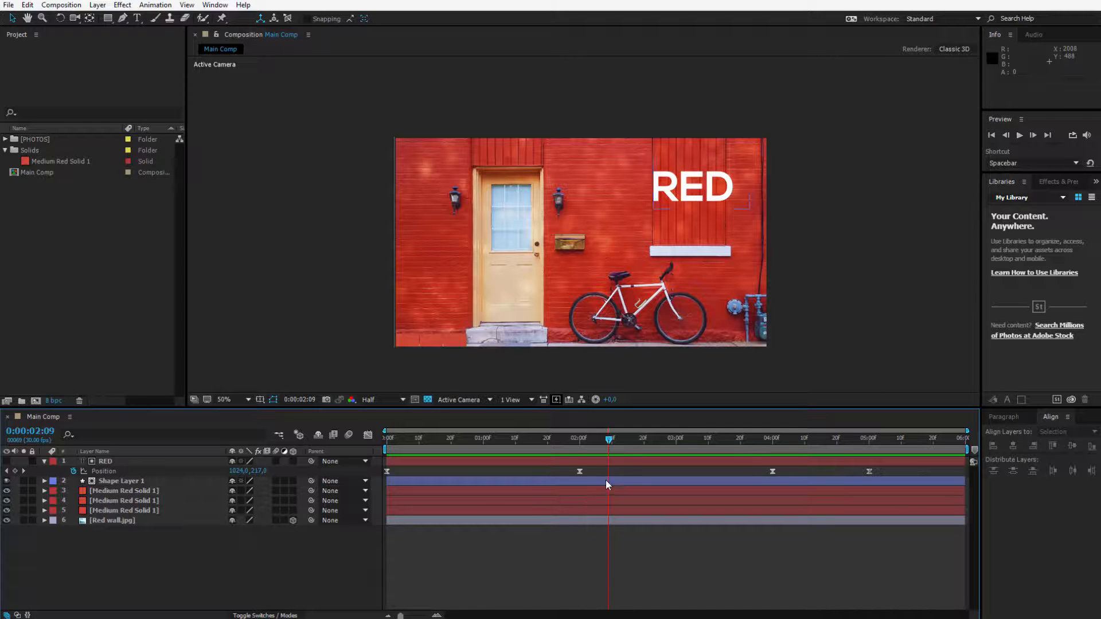
Move the RED layer's second Position keyframe to 0:00:01:20 and preview the faster animation from the start.
drag(580, 471, 547, 482)
drag(498, 445, 388, 445)
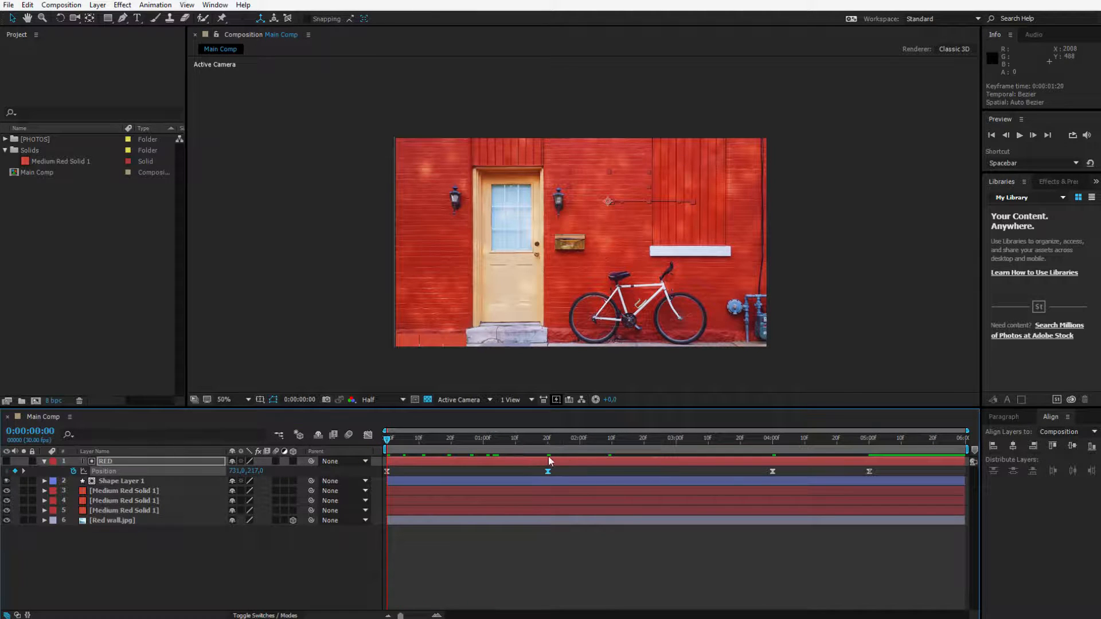
click(1020, 136)
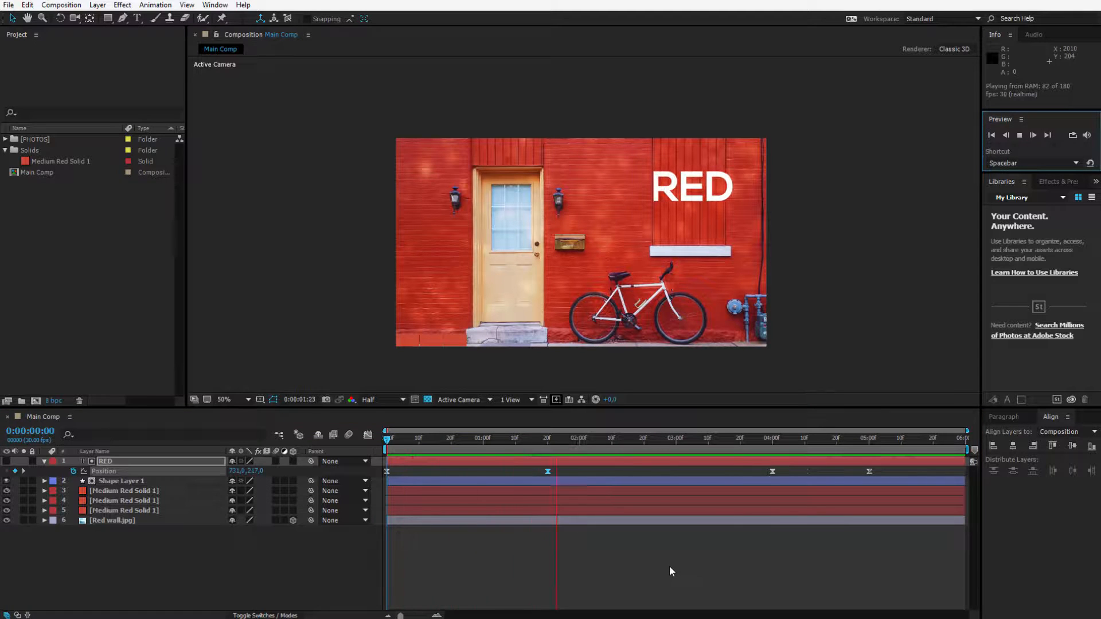
key(space)
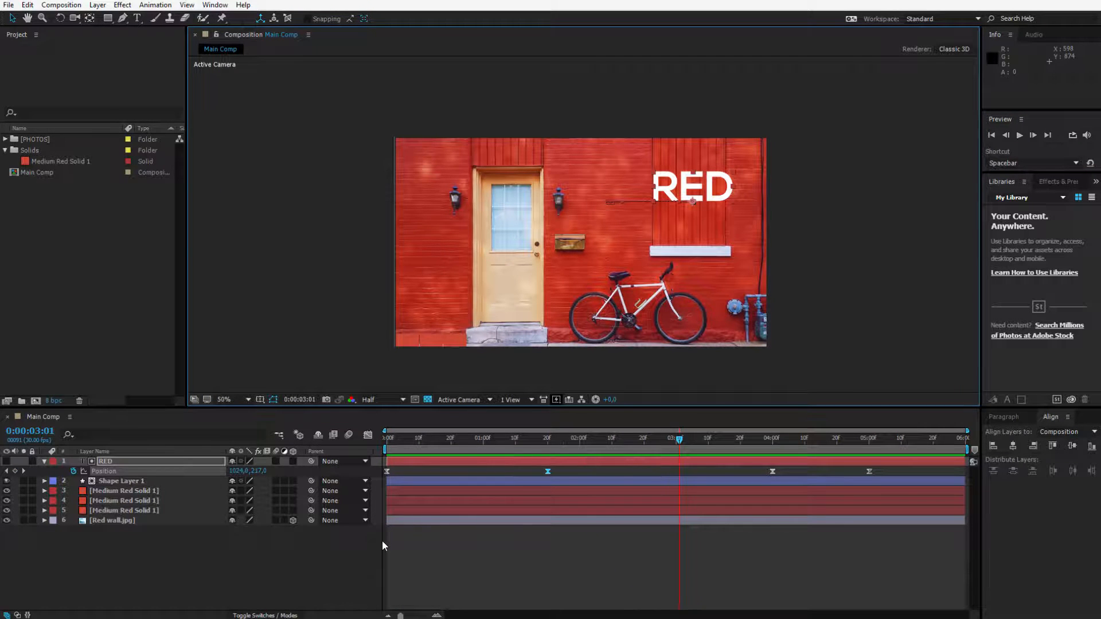
Trim the start of Shape Layer 1 to 0:00:01:20 and move the playhead to 0:00:03:29.
drag(386, 480, 618, 480)
mouse_move(548, 485)
mouse_down()
mouse_move(676, 480)
mouse_move(549, 480)
mouse_up()
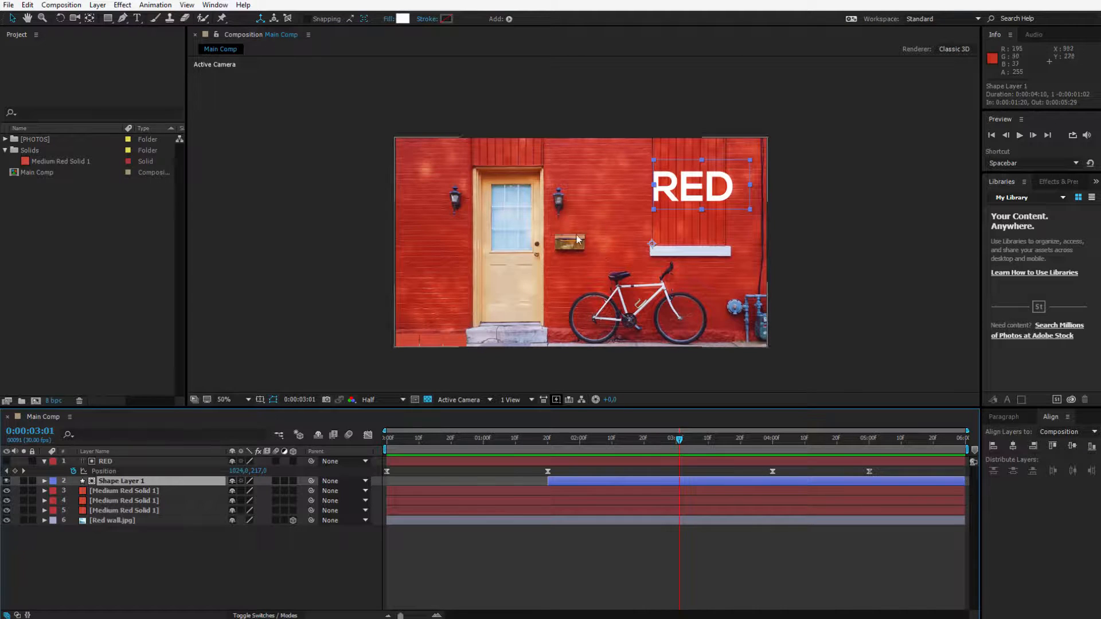
click(769, 439)
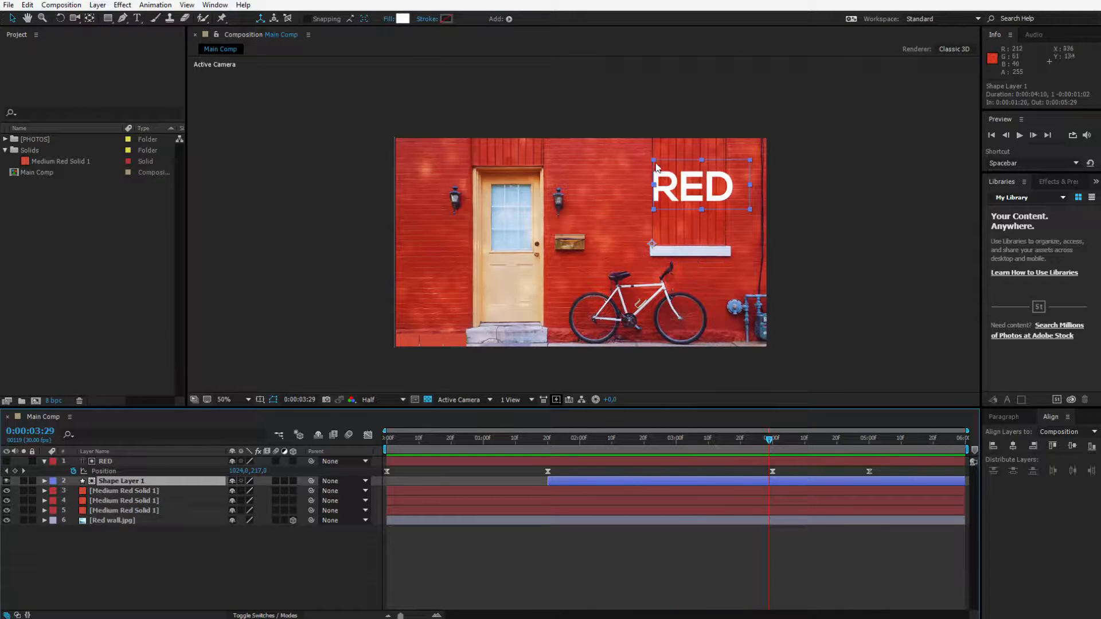
click(238, 577)
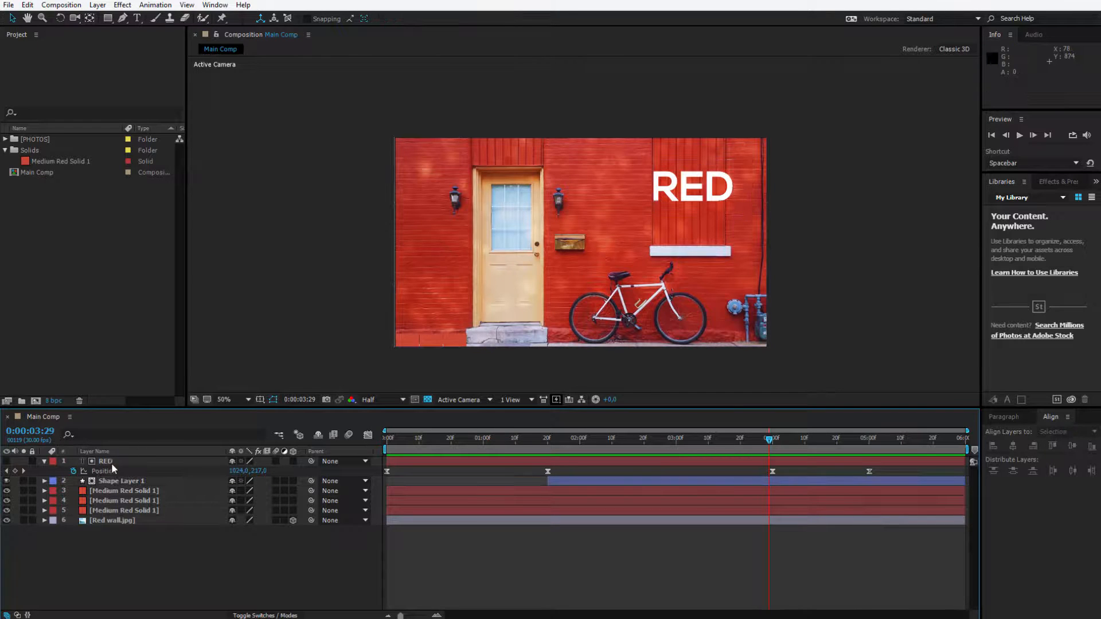
Trim the RED layer's start to 0:00:03:29 and step the playhead back to 0:00:03:28.
click(107, 462)
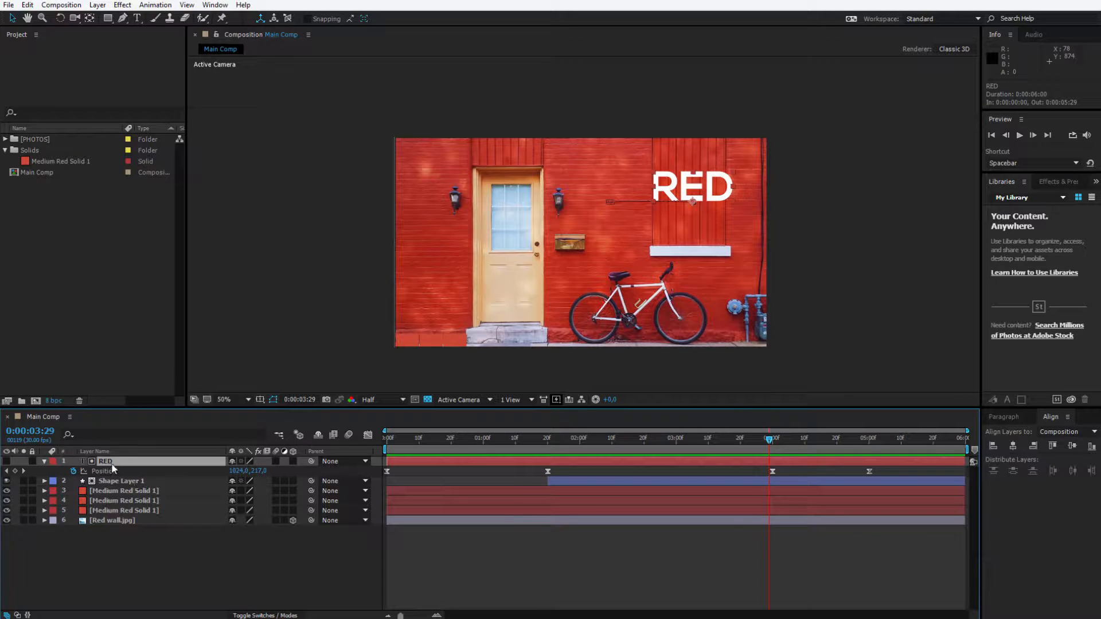
drag(388, 462, 757, 471)
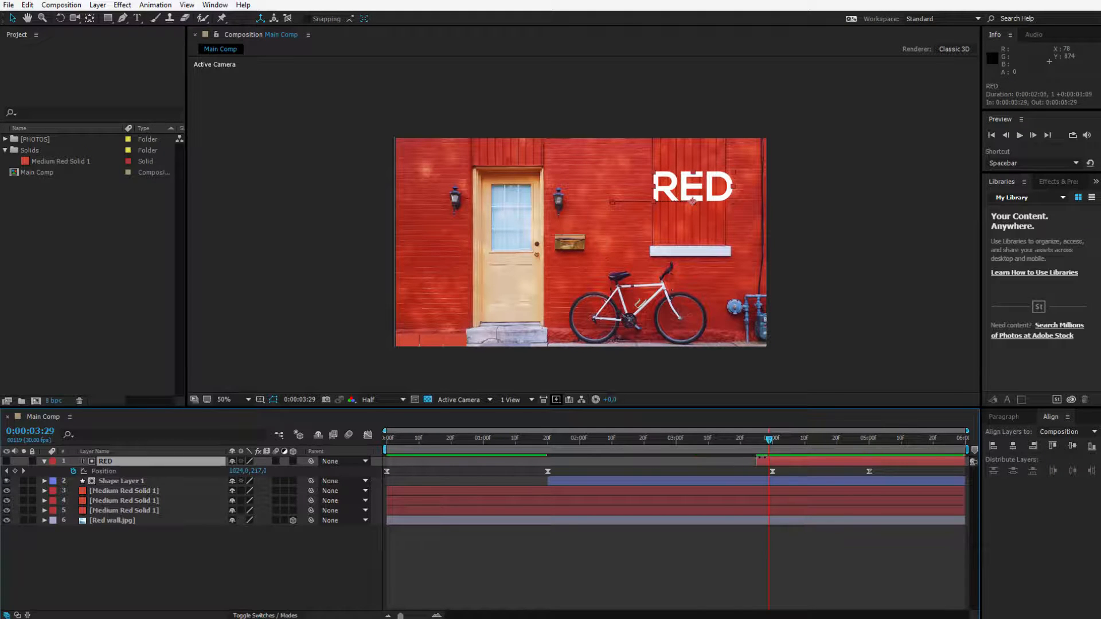
key(Page_Up)
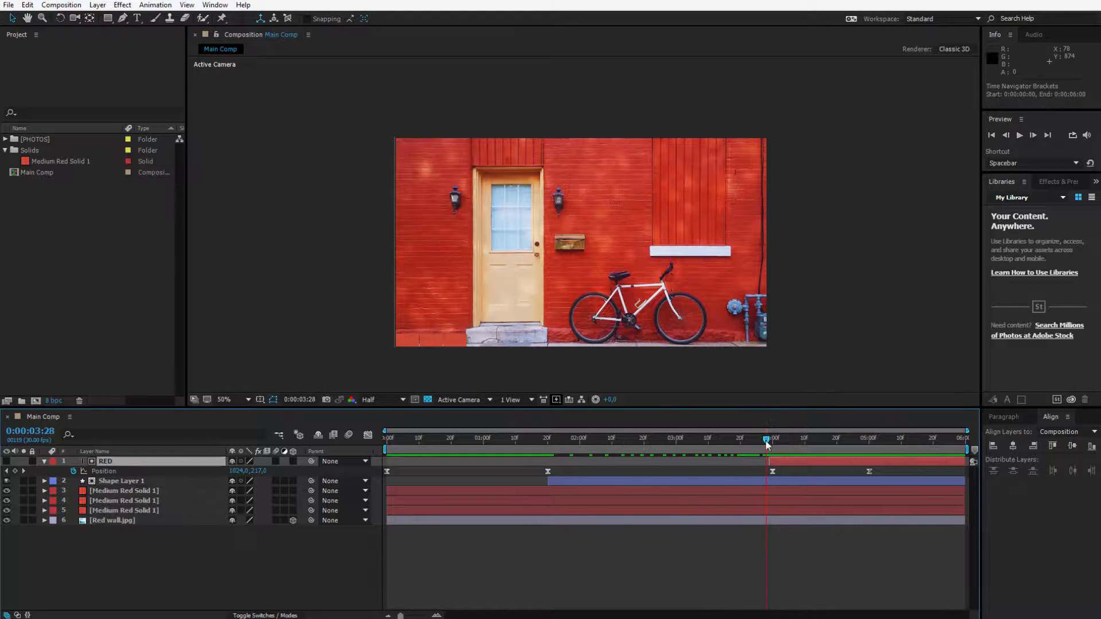
Scrub around the trimmed RED text, and extend the RED layer and Shape Layer 1 back to the composition's start.
drag(745, 440, 386, 461)
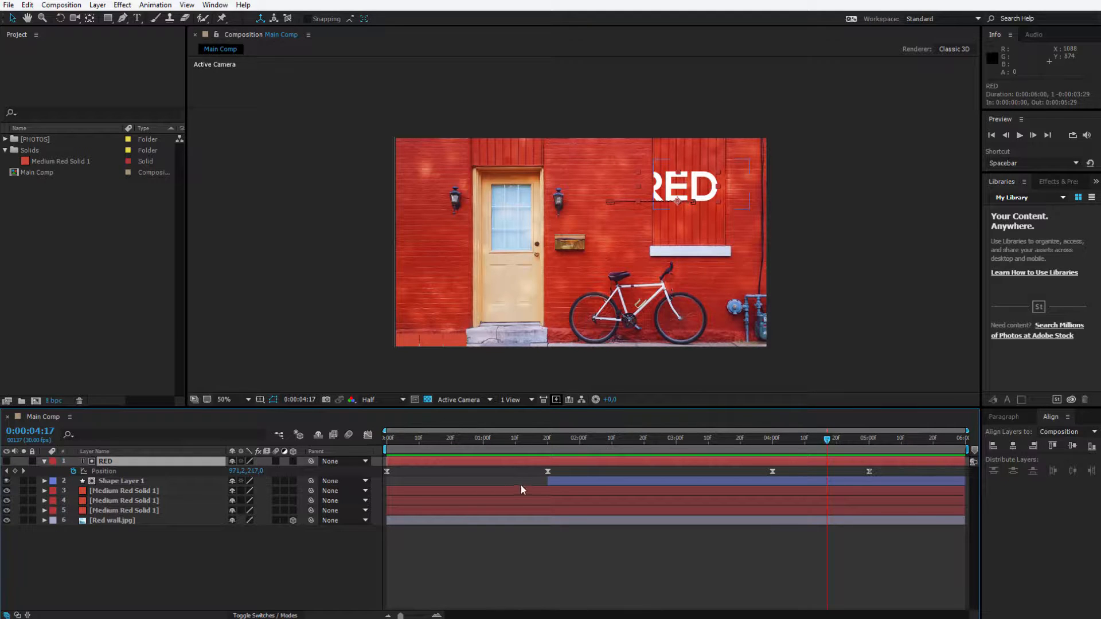
drag(547, 480, 385, 488)
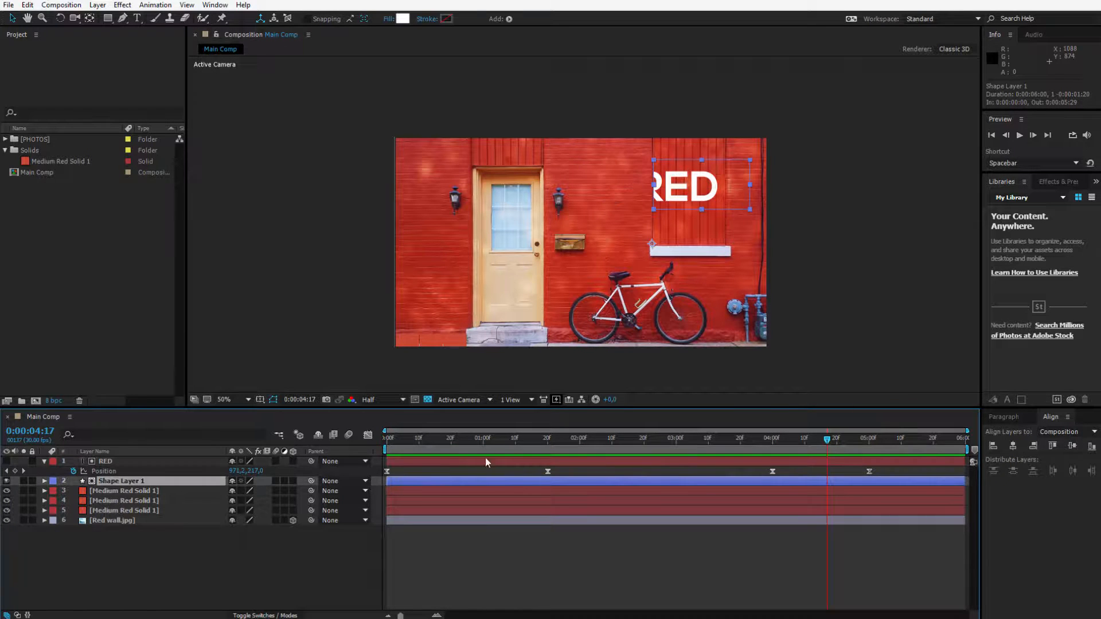
Move the playhead to 0:00:02:24 and select the Red wall.jpg layer.
drag(805, 440, 656, 440)
click(129, 461)
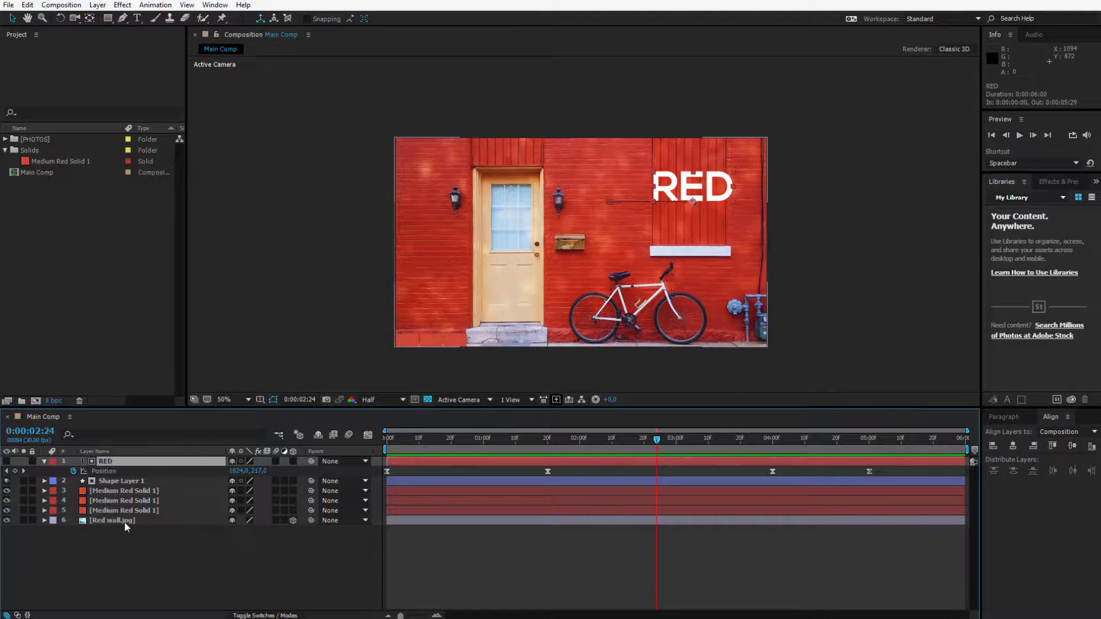
click(128, 552)
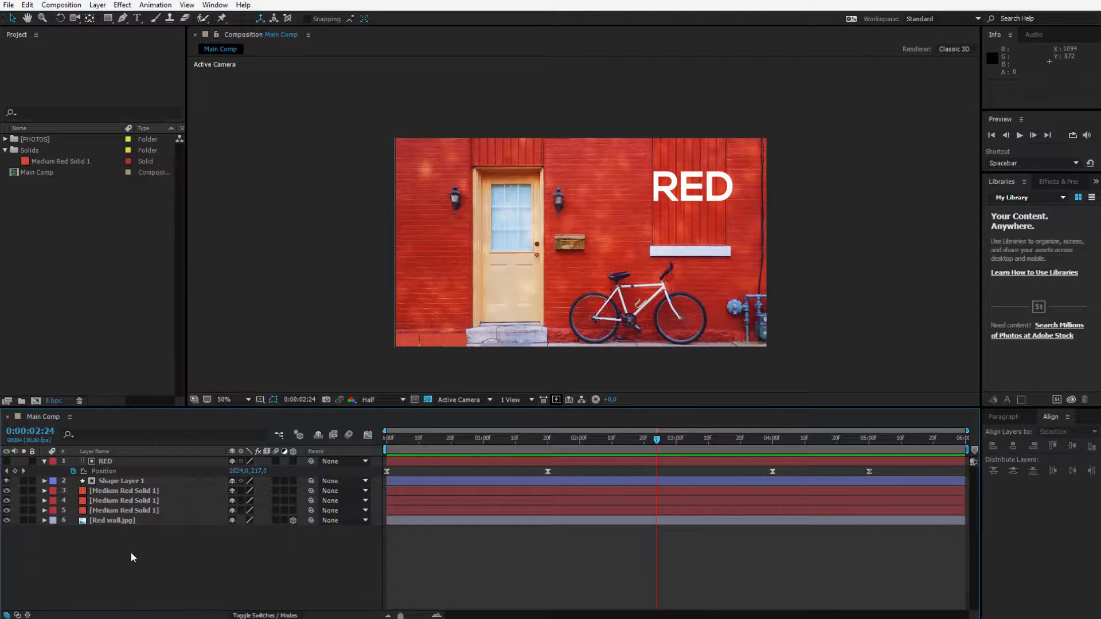
click(113, 523)
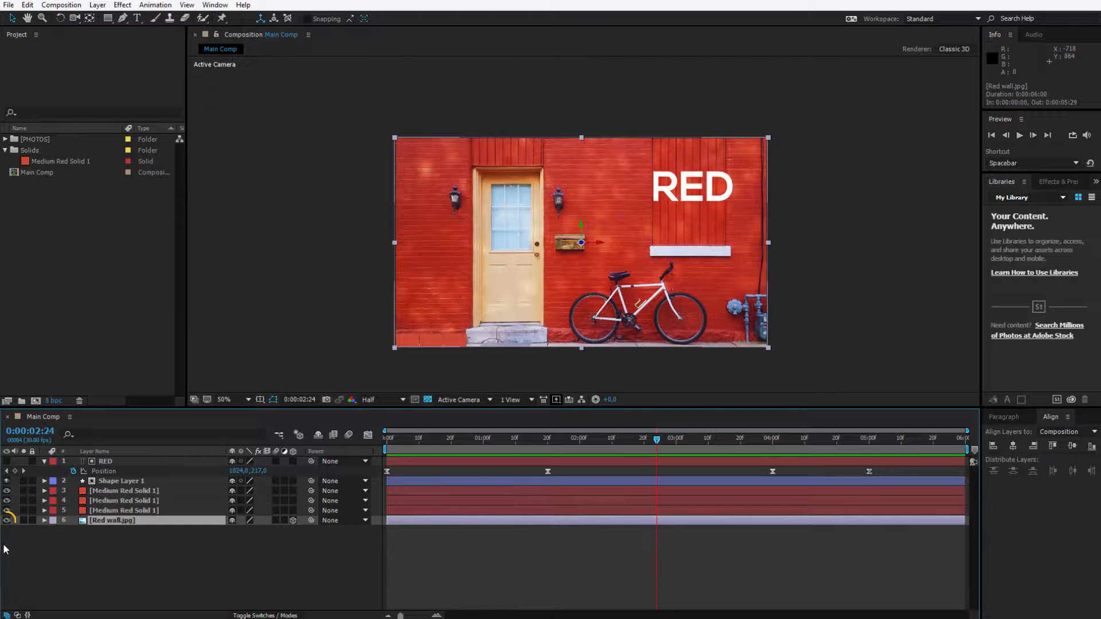
Hide and show the Red wall.jpg layer twice to check its visibility switch.
click(7, 520)
click(7, 521)
click(6, 520)
click(6, 520)
Move the Red wall.jpg layer to the top of the layer stack and shift the image around within the composition.
drag(102, 519, 135, 459)
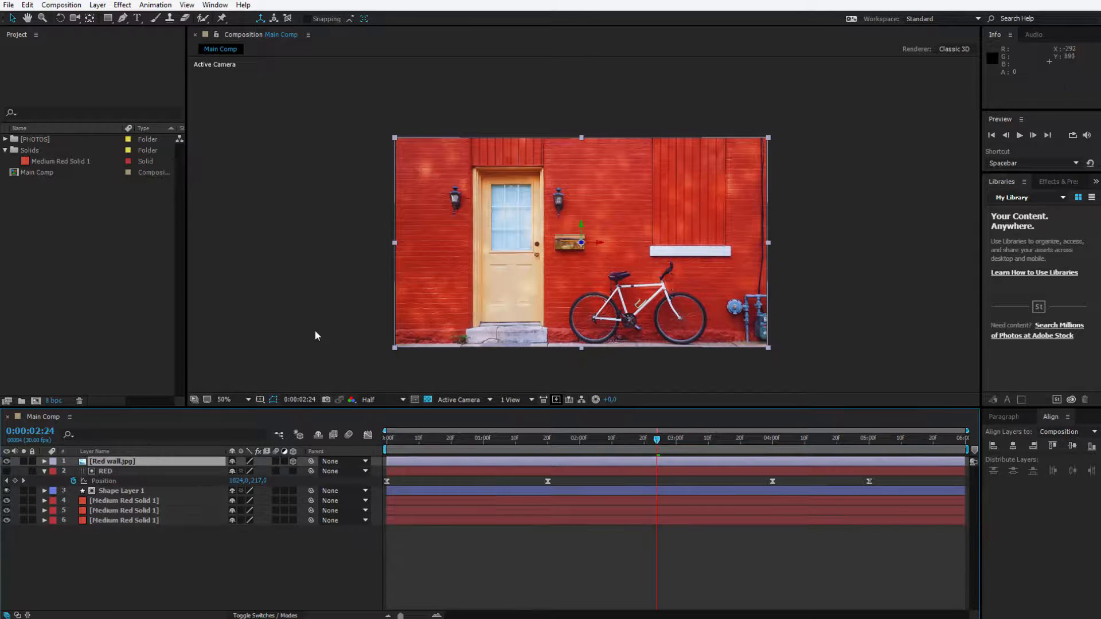
drag(421, 160, 475, 182)
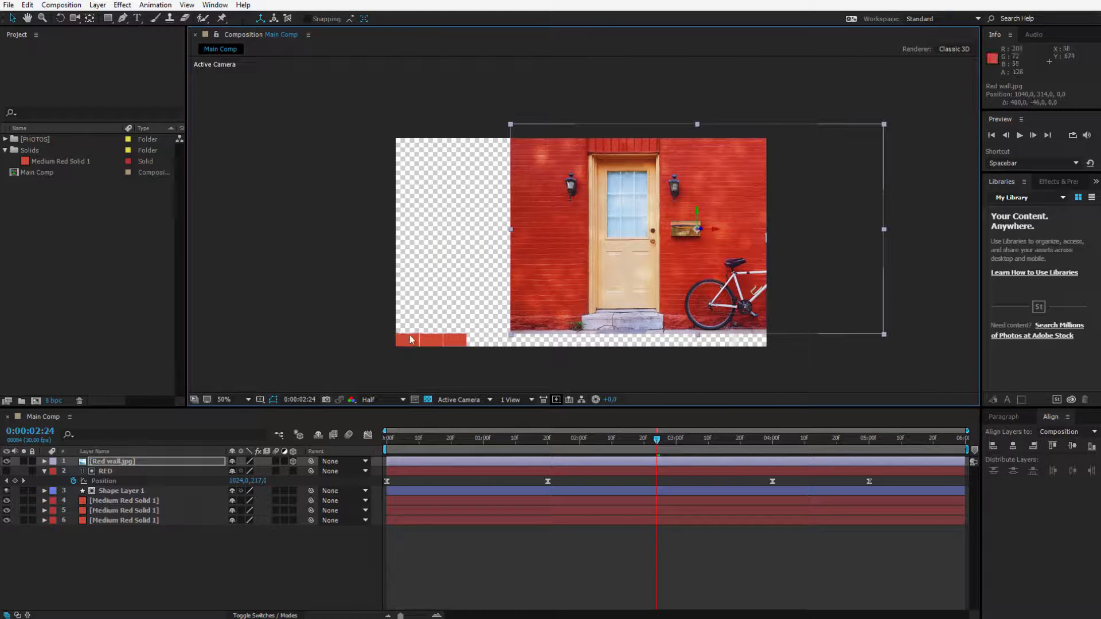
drag(613, 276, 447, 282)
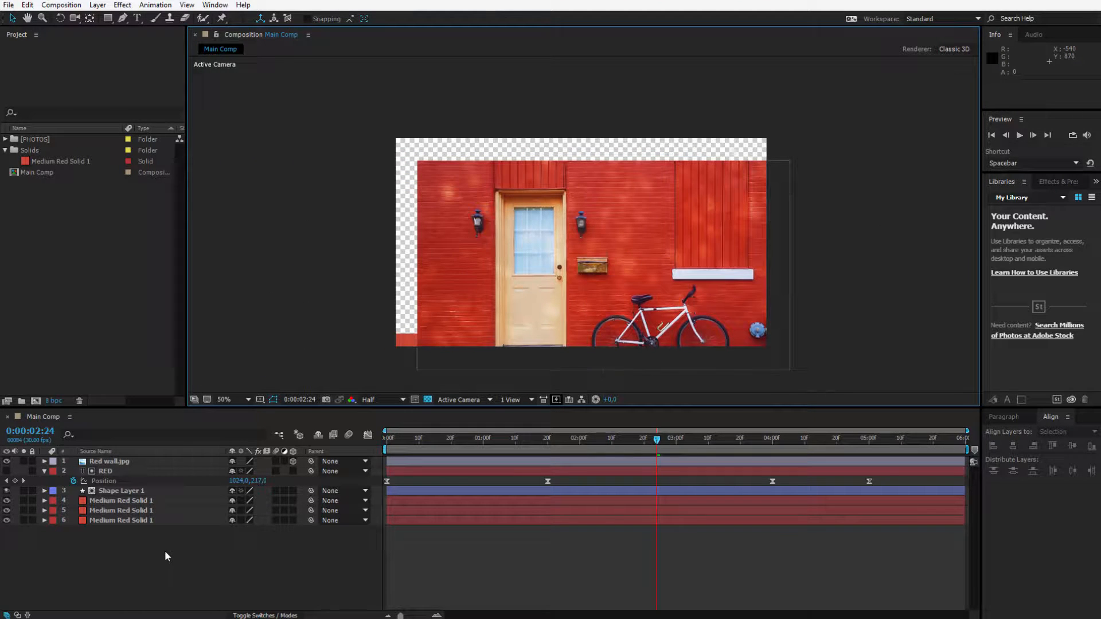
Toggle the 3D switch of the Red wall.jpg layer off and back on.
click(111, 462)
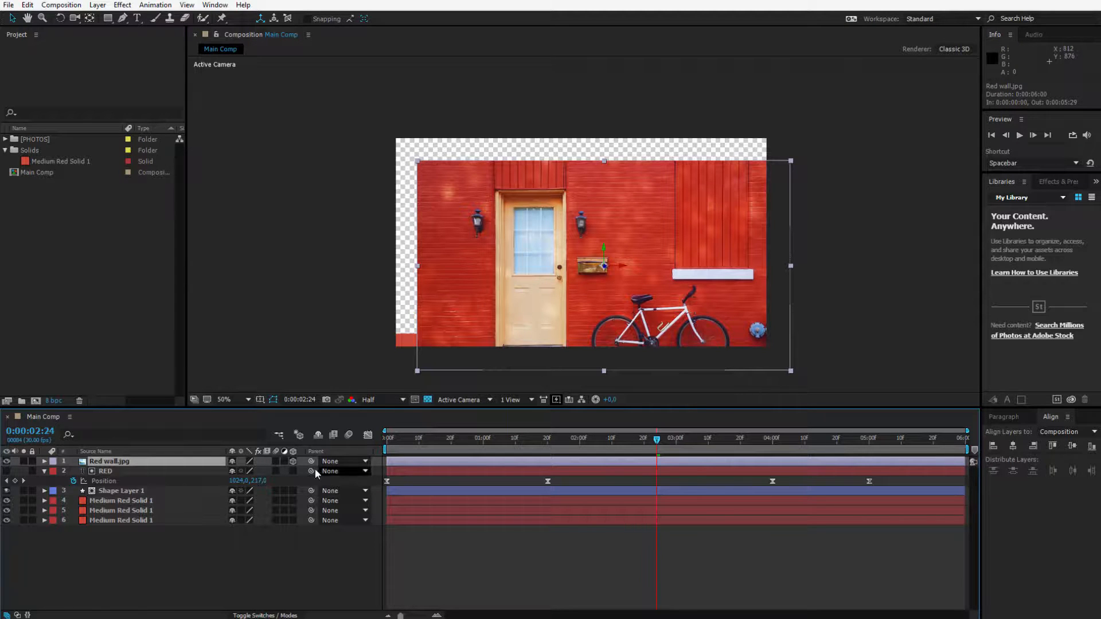
click(363, 541)
click(293, 461)
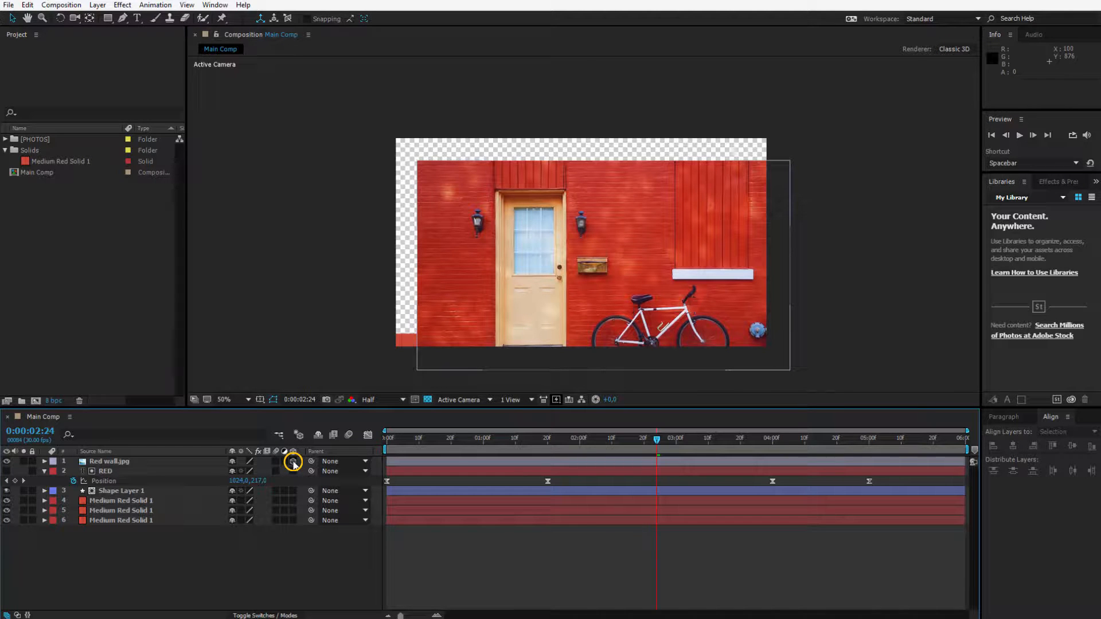
click(293, 462)
click(293, 462)
Push the Red wall.jpg layer back in Z depth to about 578 and return it to the bottom of the layer stack.
click(619, 288)
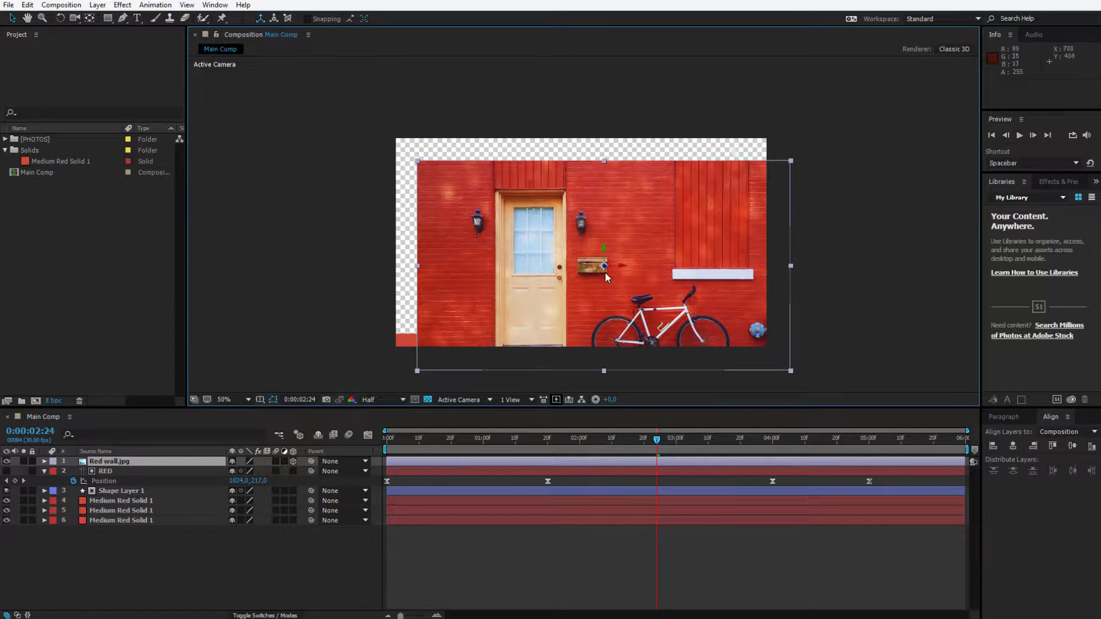
drag(606, 269, 436, 280)
drag(114, 466, 148, 565)
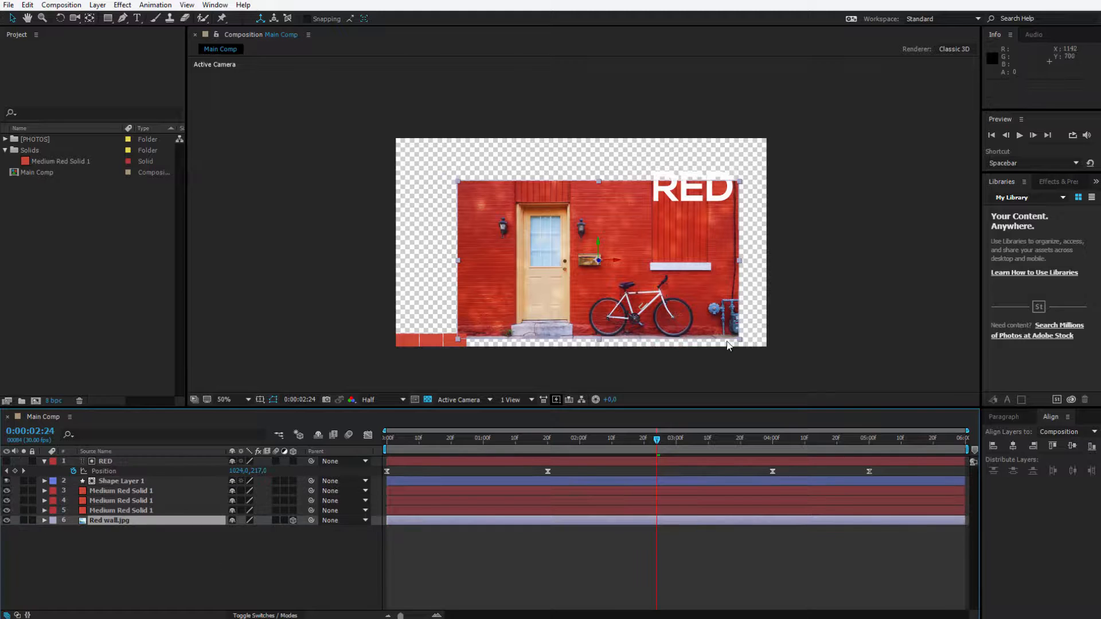
Scale the Red wall.jpg image up to fill the frame and move it to about 643.8, 373.7.
drag(740, 346, 784, 371)
drag(565, 338, 549, 324)
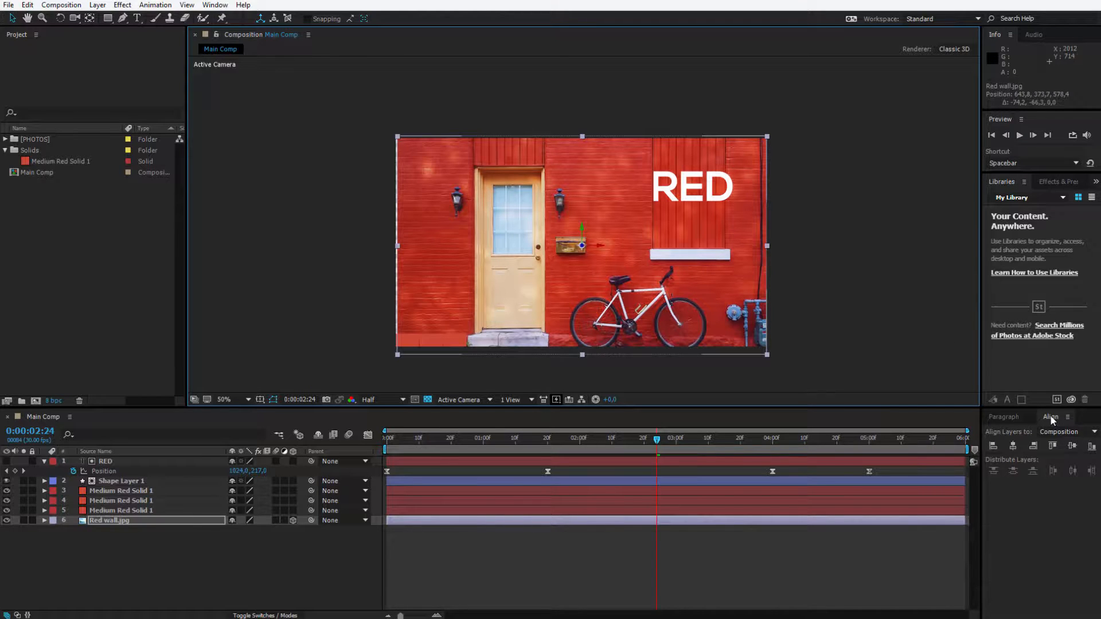
Make Red wall.jpg a 2D layer and center it horizontally and vertically in the composition.
click(1013, 447)
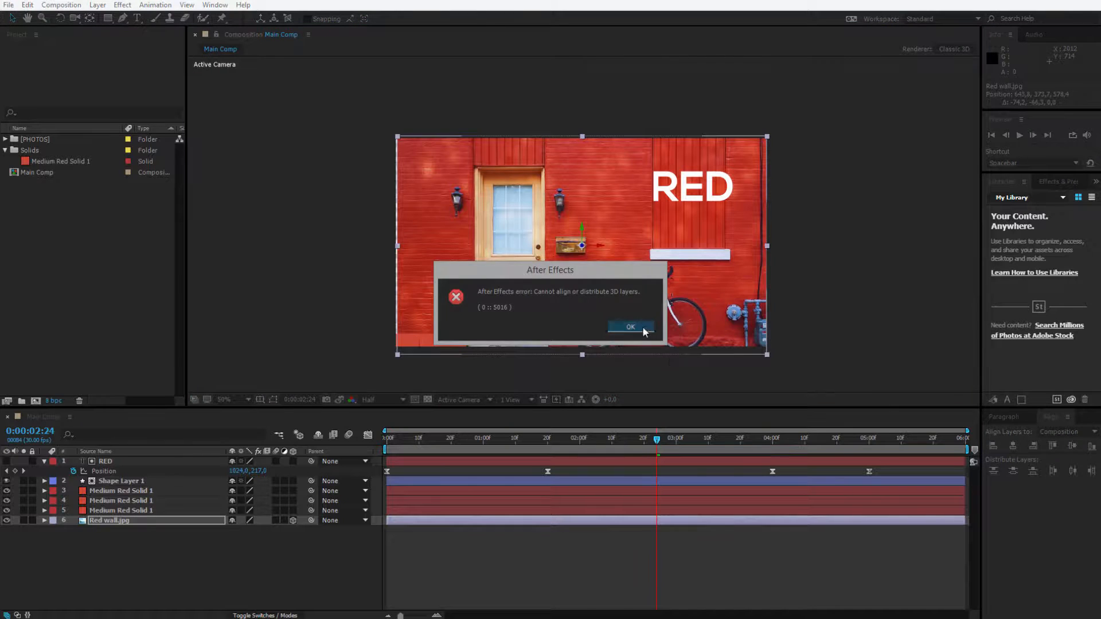
click(642, 326)
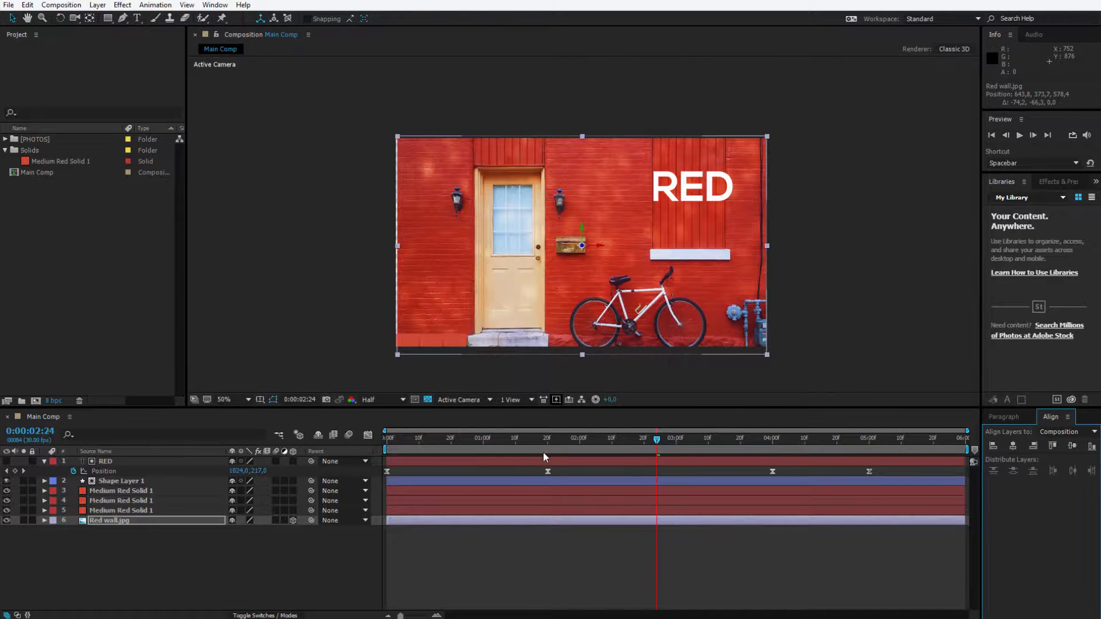
click(293, 520)
click(1014, 448)
click(1072, 447)
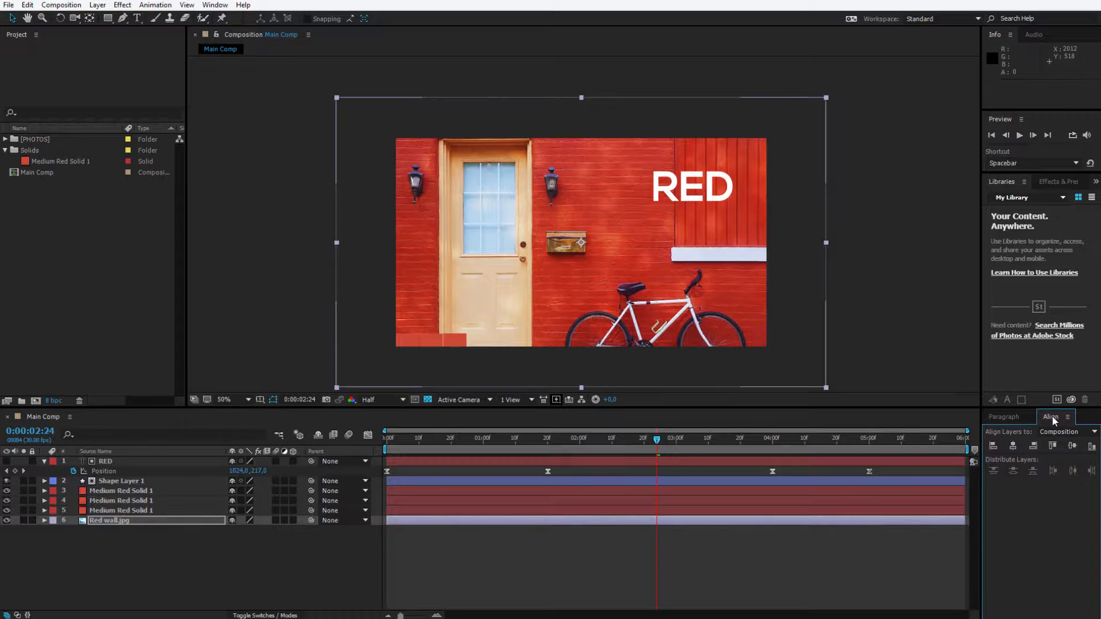
Dock the Align panel with the Composition panel, and regroup it with the Preview panel.
drag(1052, 417, 382, 64)
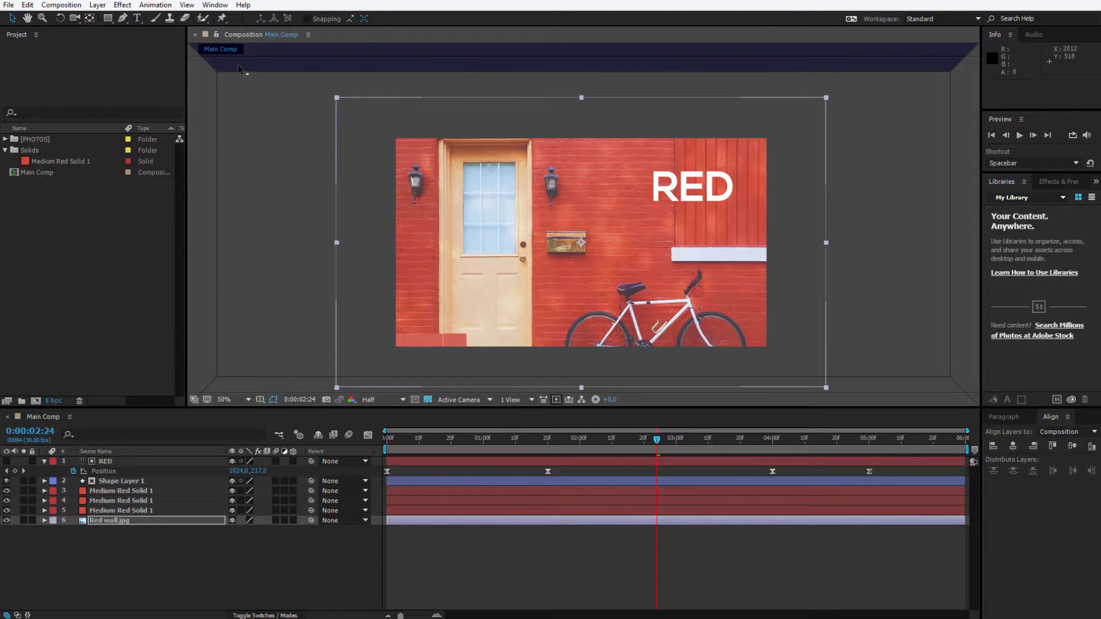
drag(240, 63, 311, 231)
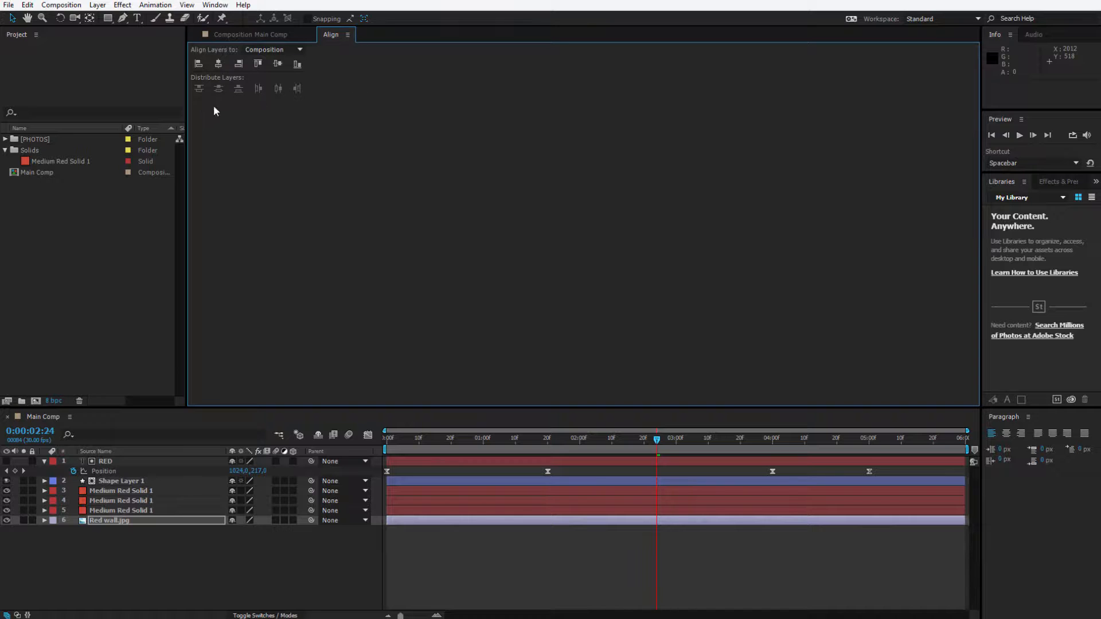
drag(342, 36, 1050, 141)
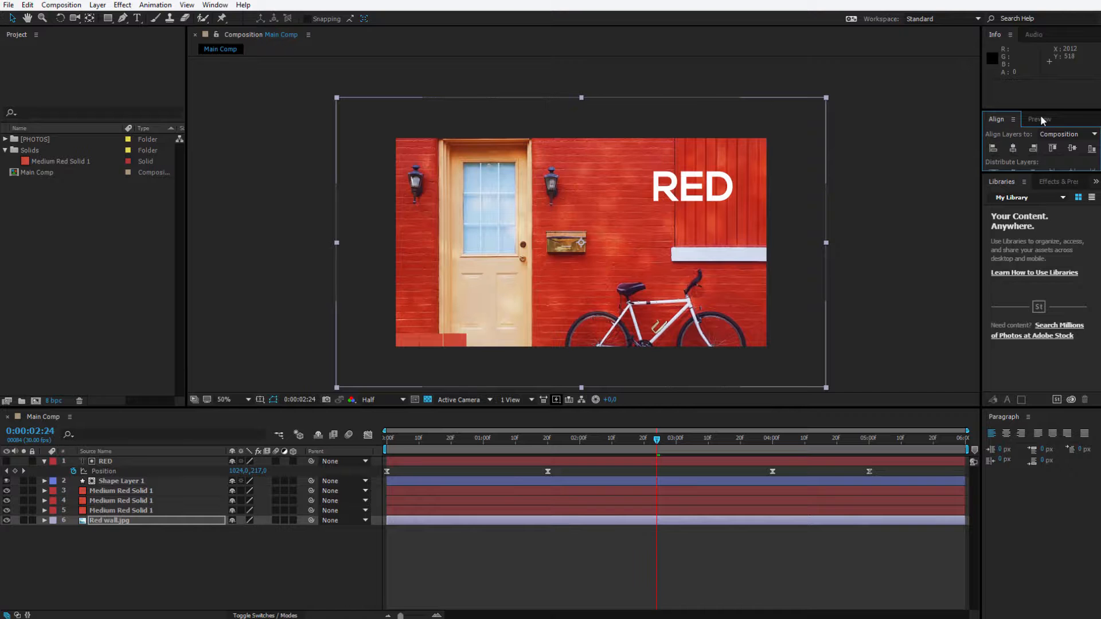
Dock the Preview panel beside the timeline, and enlarge the timeline area and the Project panel.
drag(1038, 118, 55, 503)
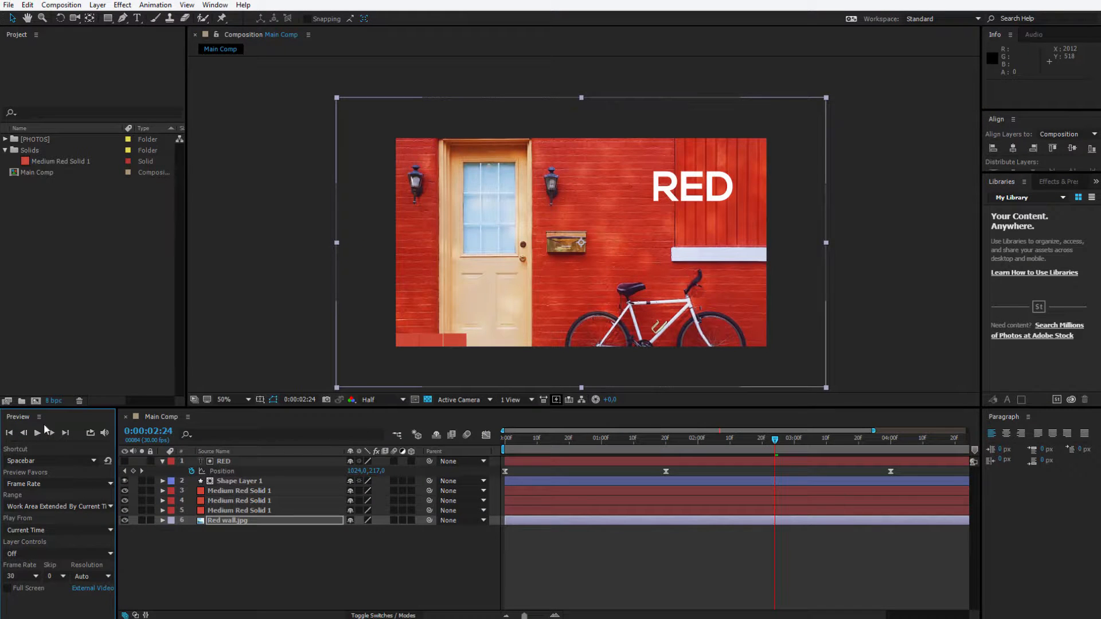
drag(59, 407, 416, 170)
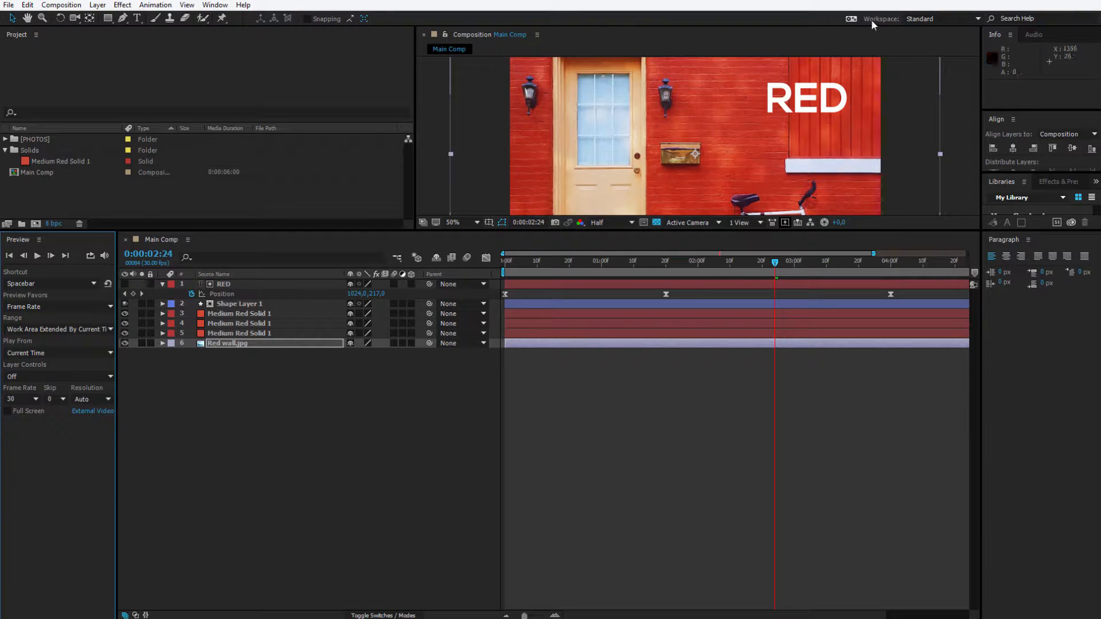
Switch through the Effects and Paint workspaces to view their layouts, and return to the Standard workspace.
click(967, 21)
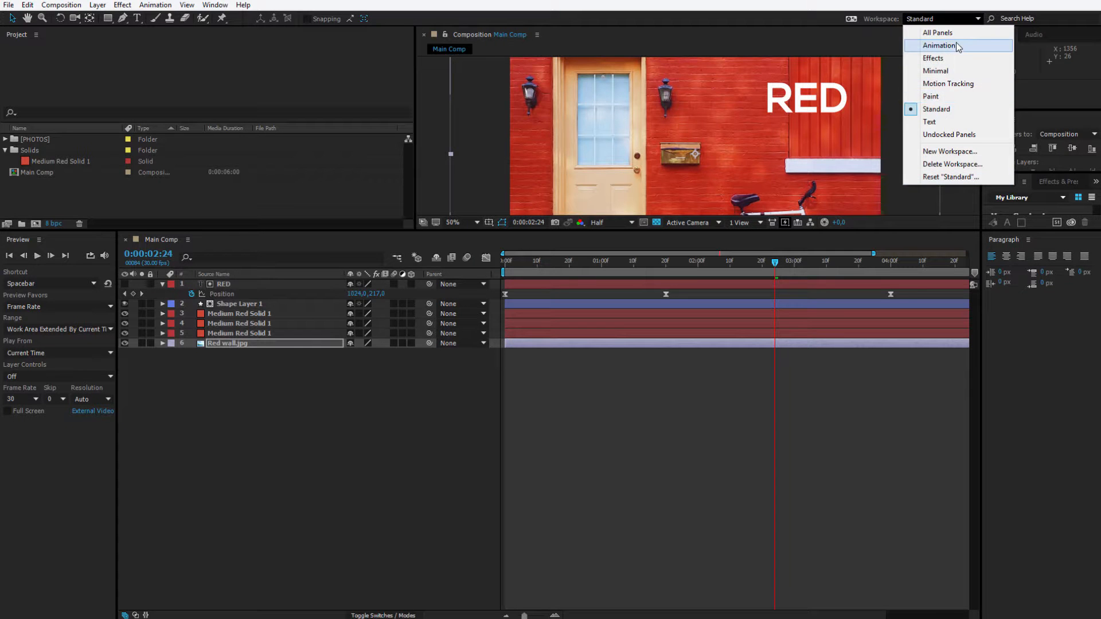
click(961, 60)
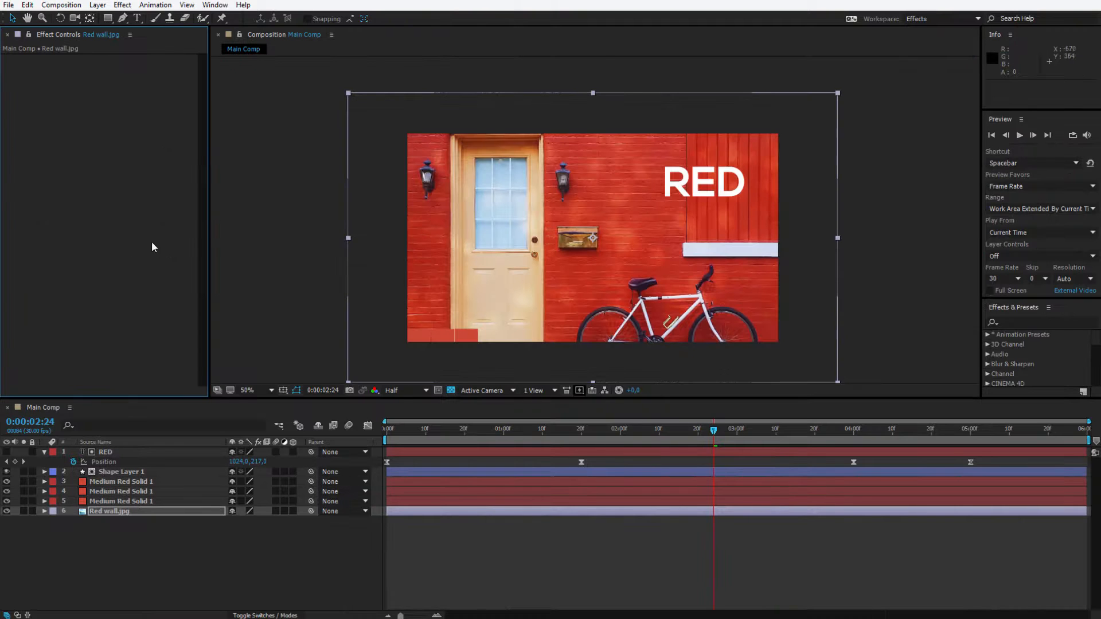
click(940, 19)
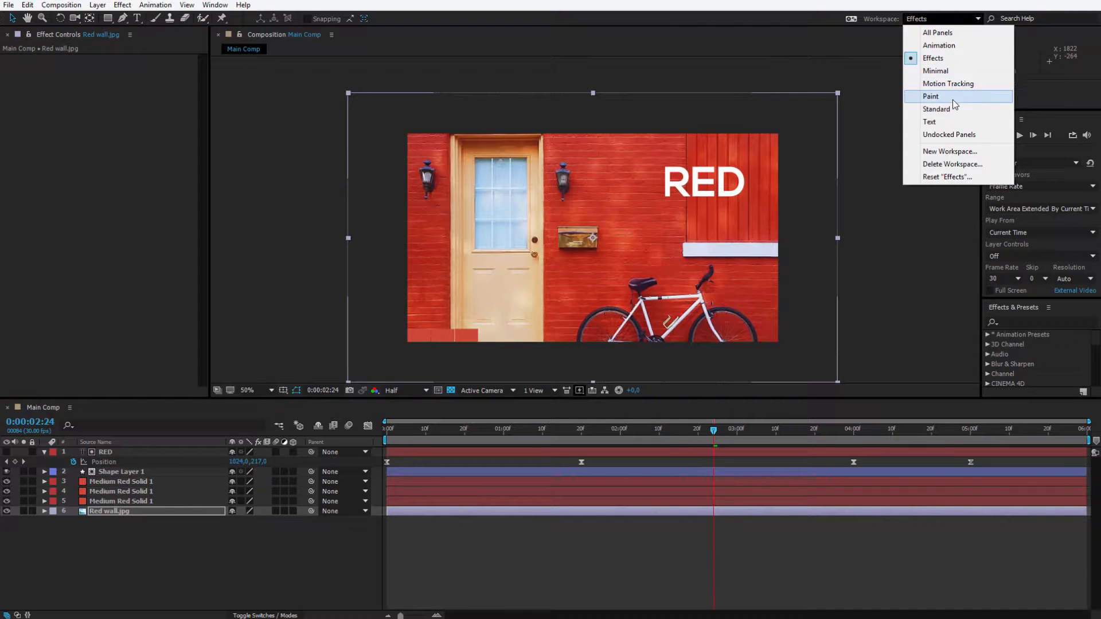
click(952, 98)
click(933, 19)
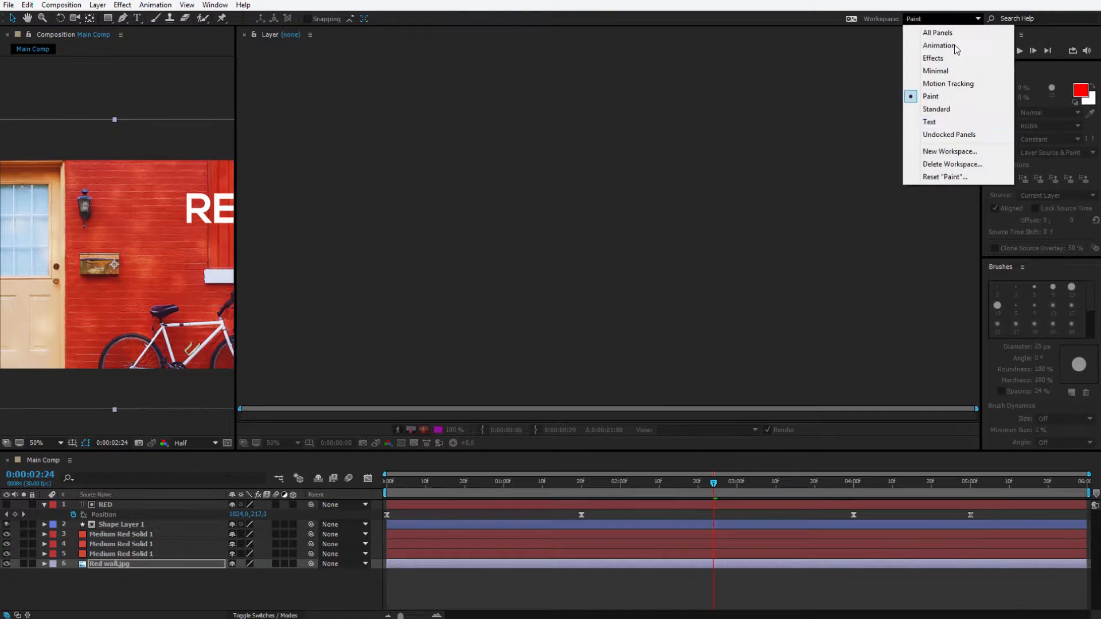
click(944, 110)
Reset the Standard workspace to its original layout.
click(934, 20)
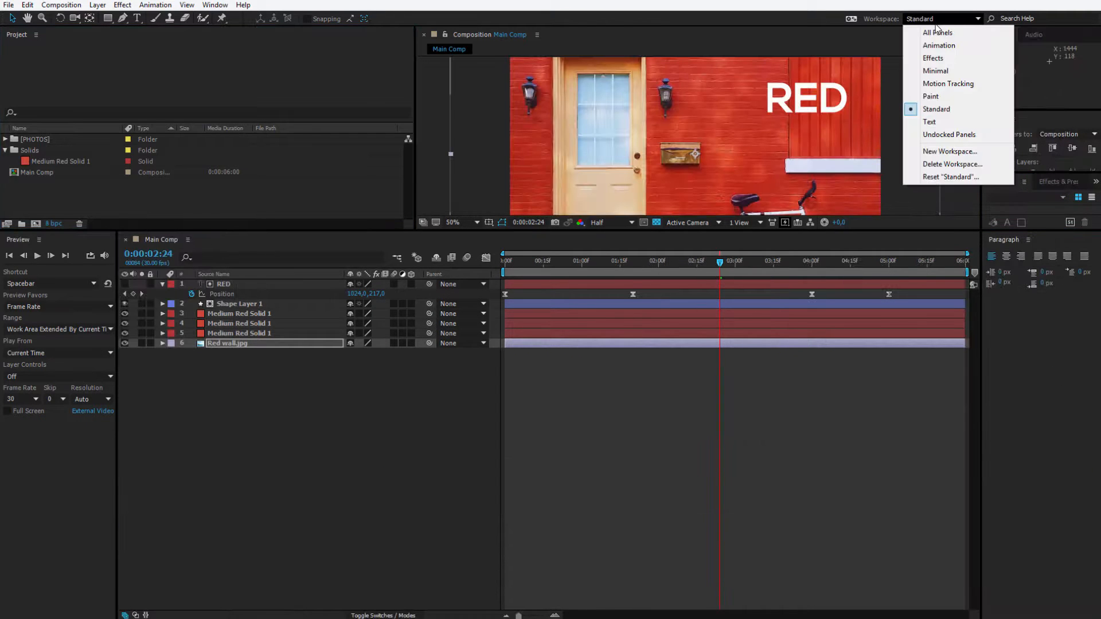
click(958, 176)
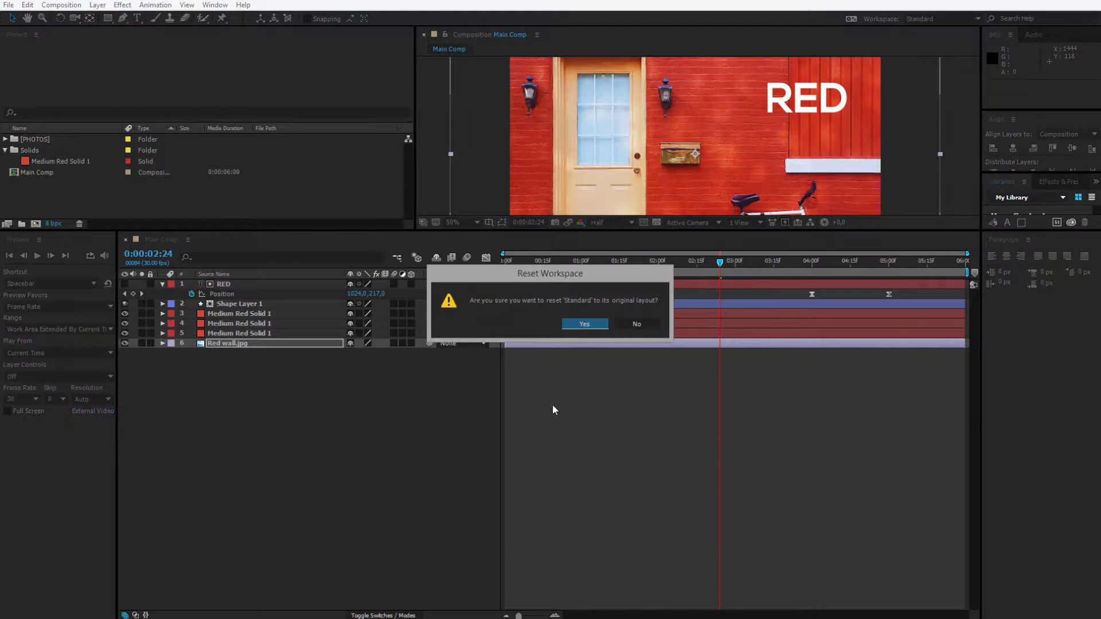
click(585, 325)
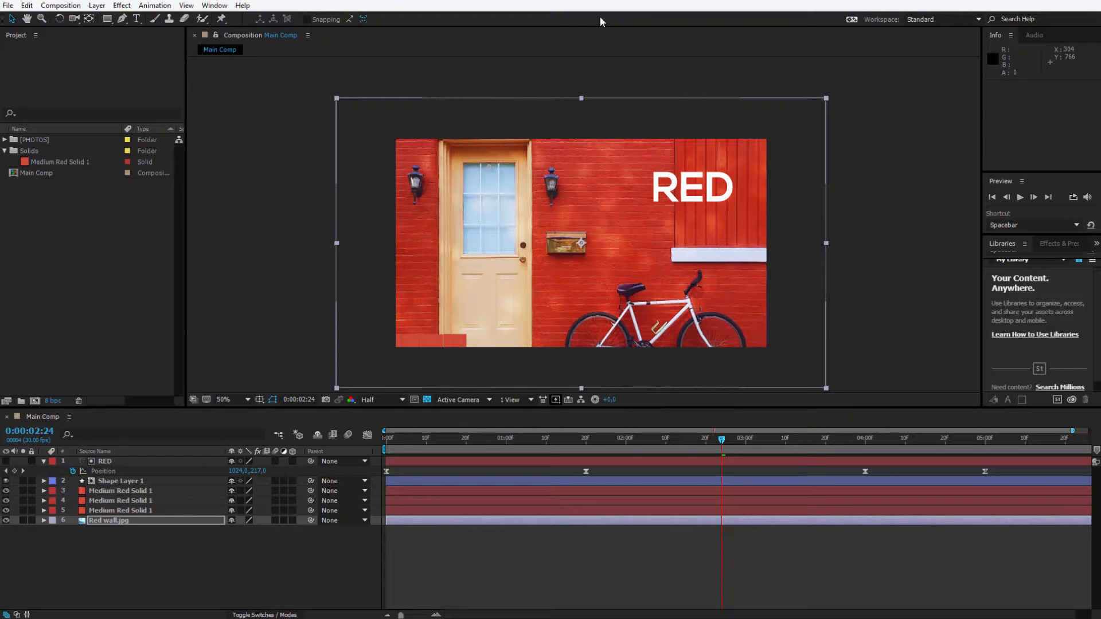
click(917, 20)
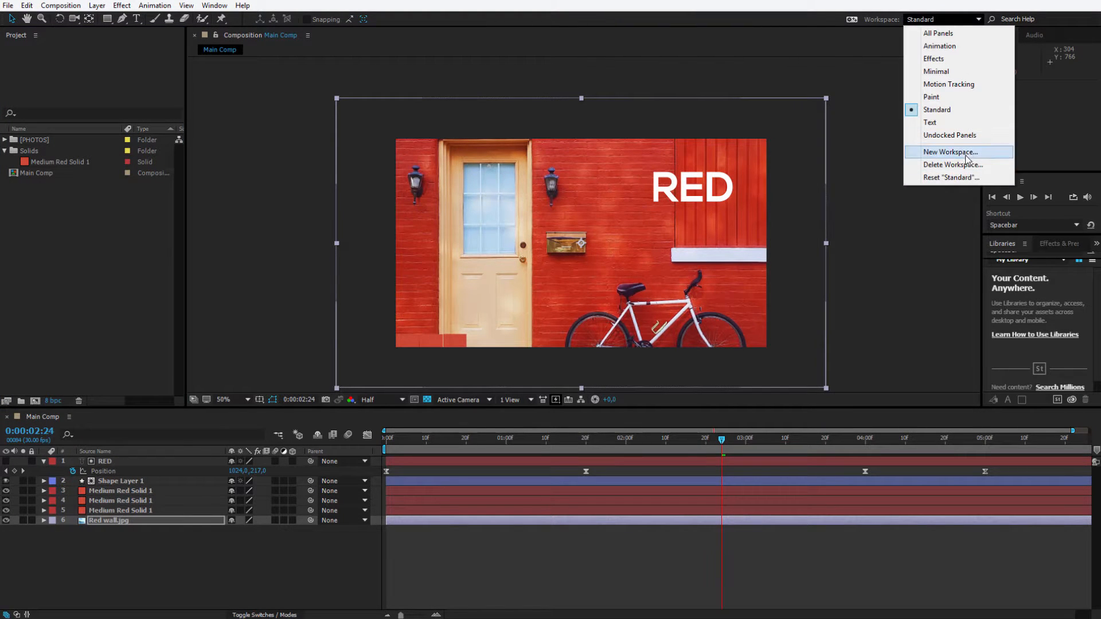
click(656, 313)
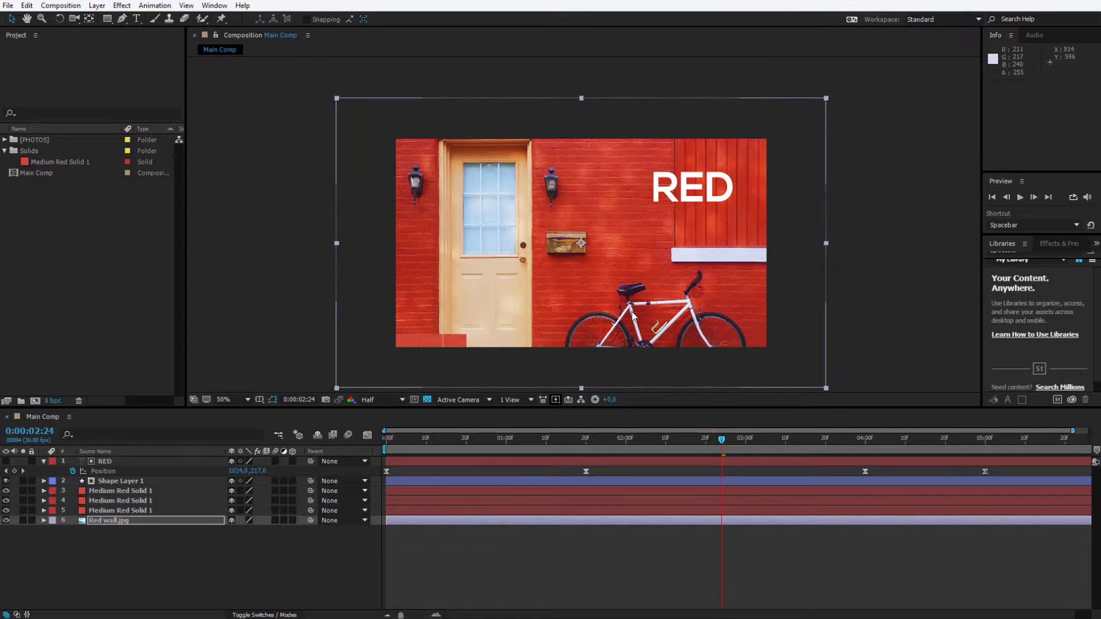
View the project details of Medium Red Solid 1 and Main Comp, and clear the selection.
click(42, 423)
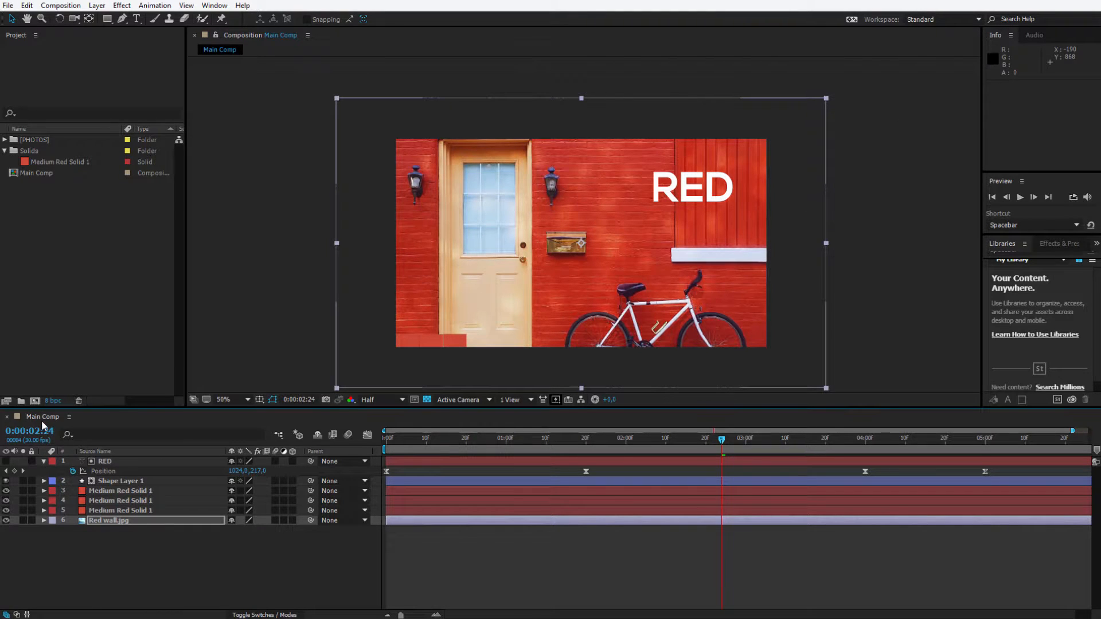
click(53, 160)
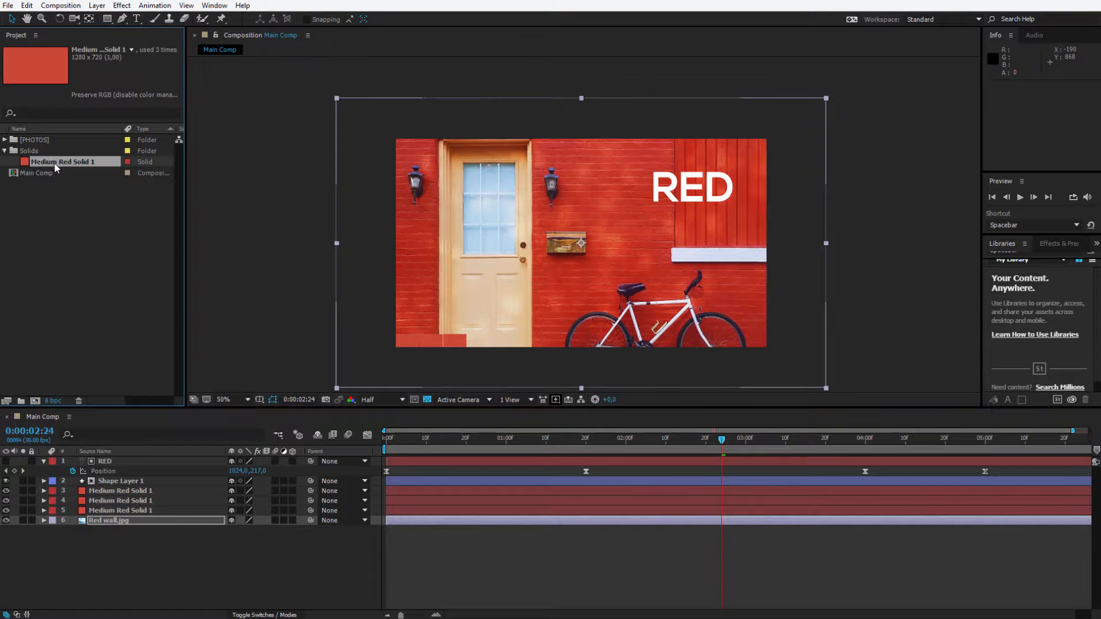
click(54, 173)
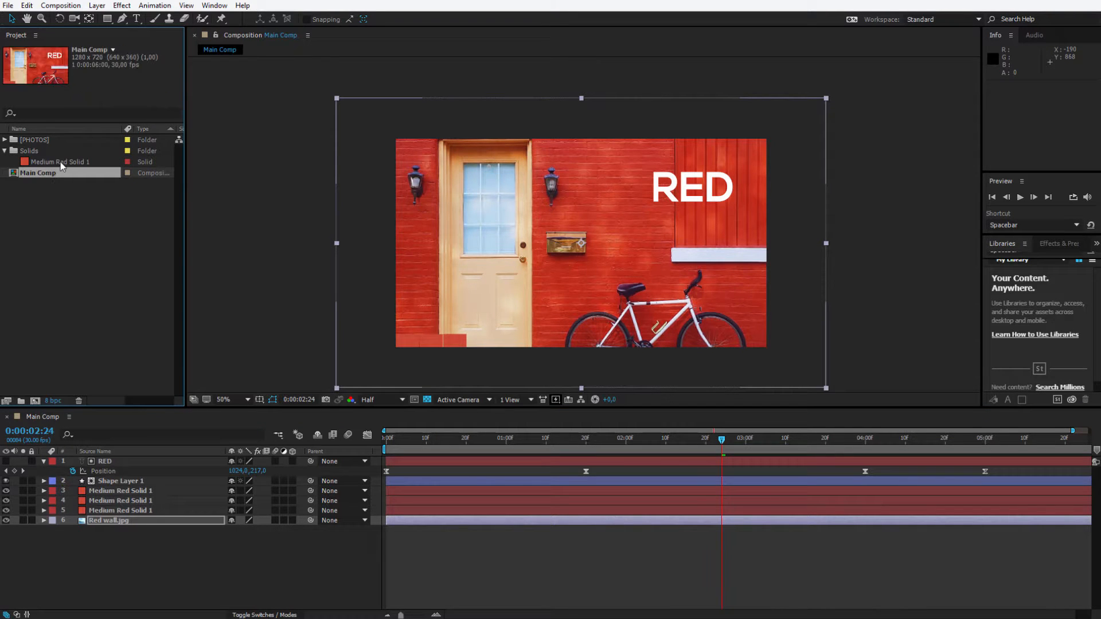
click(68, 320)
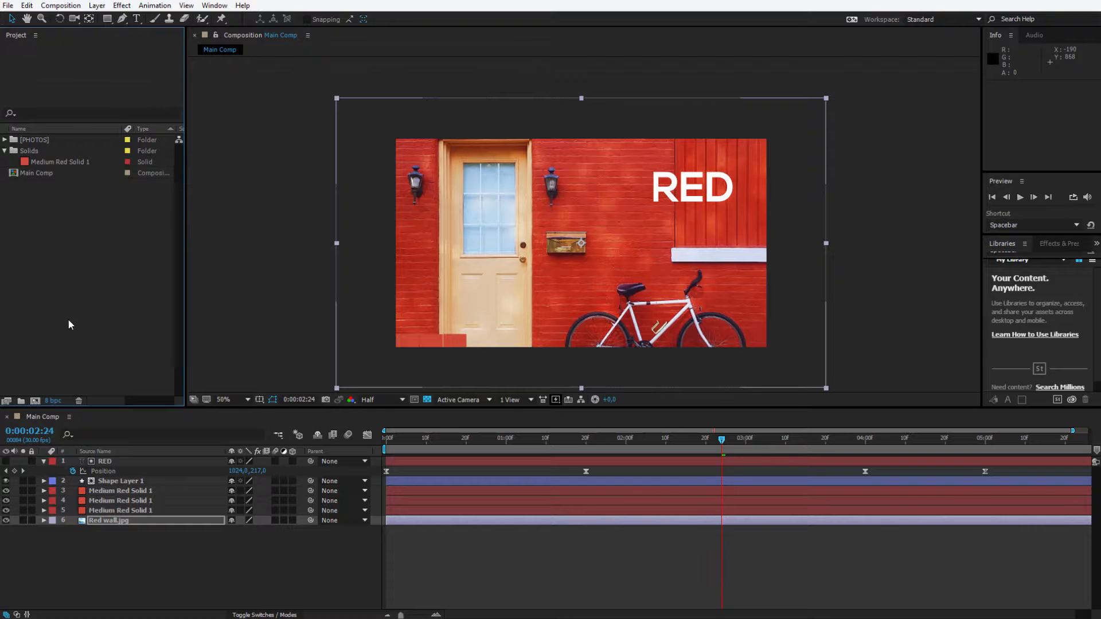
Create a new composition with the default settings, and switch between its timeline and the Main Comp timeline.
click(40, 400)
key(Return)
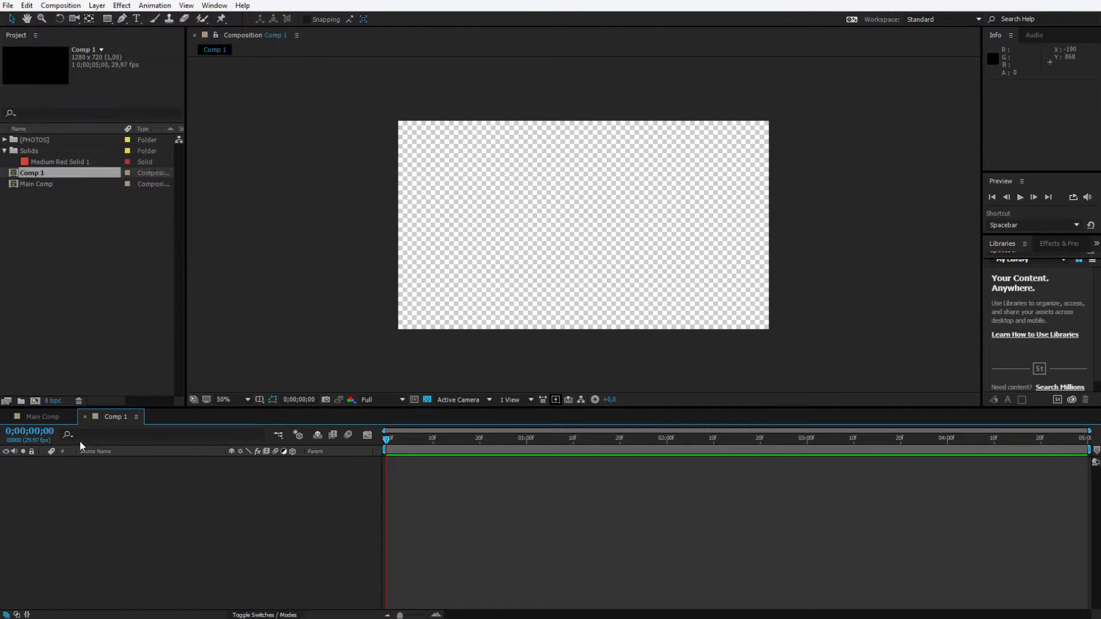
click(57, 417)
click(115, 417)
click(48, 416)
click(104, 417)
click(50, 418)
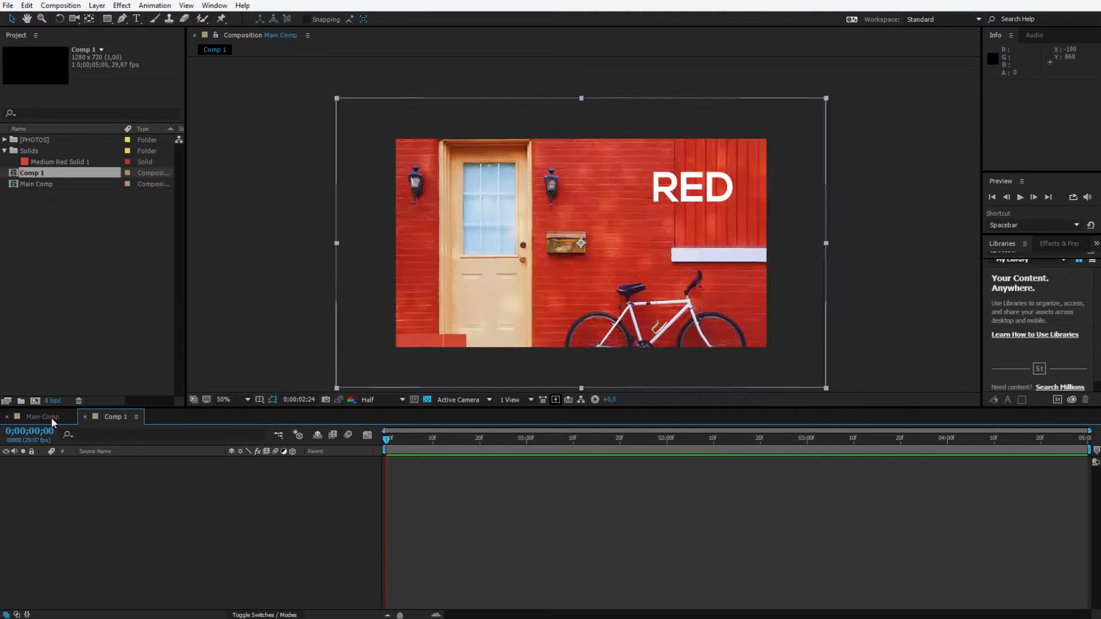
In Comp 1, move the HELLO text to about 162, 584, and close the Comp 1 timeline.
click(110, 417)
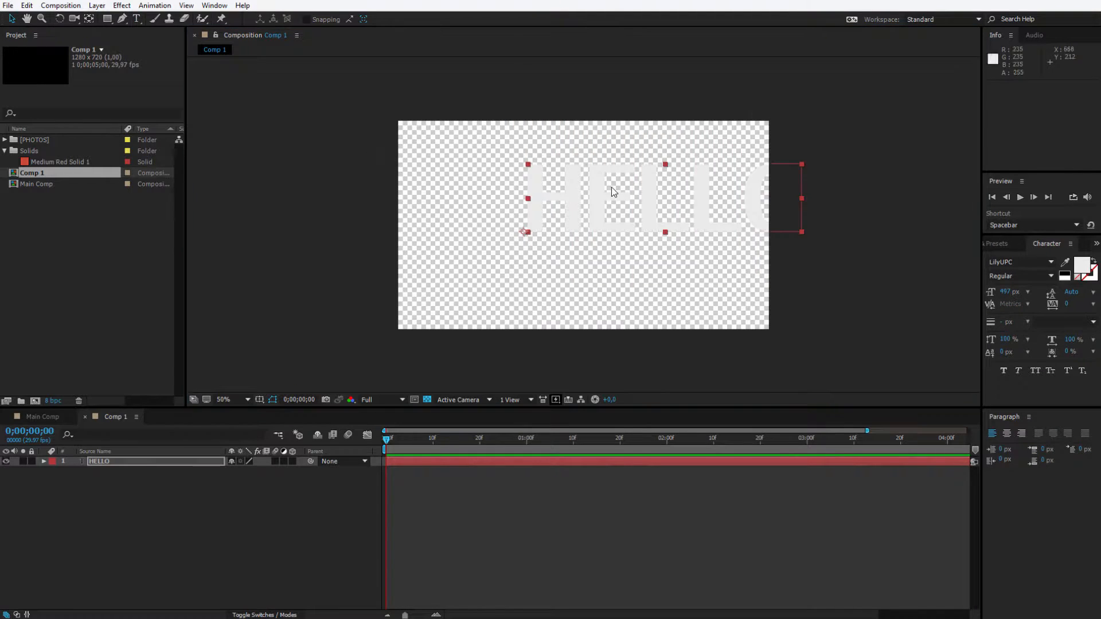
drag(611, 187, 534, 222)
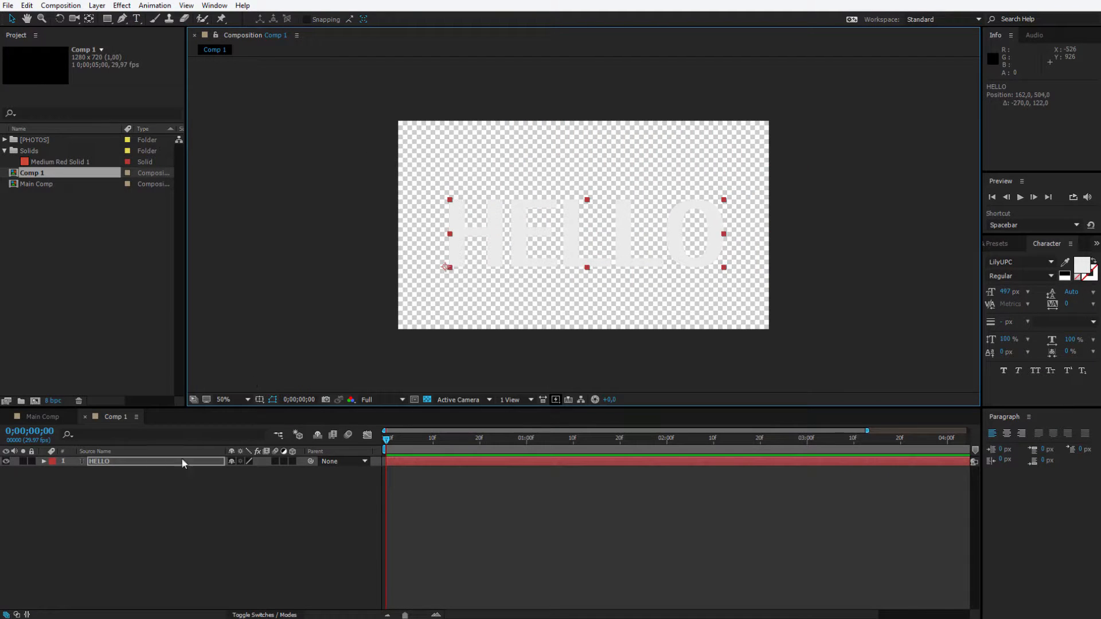
click(86, 417)
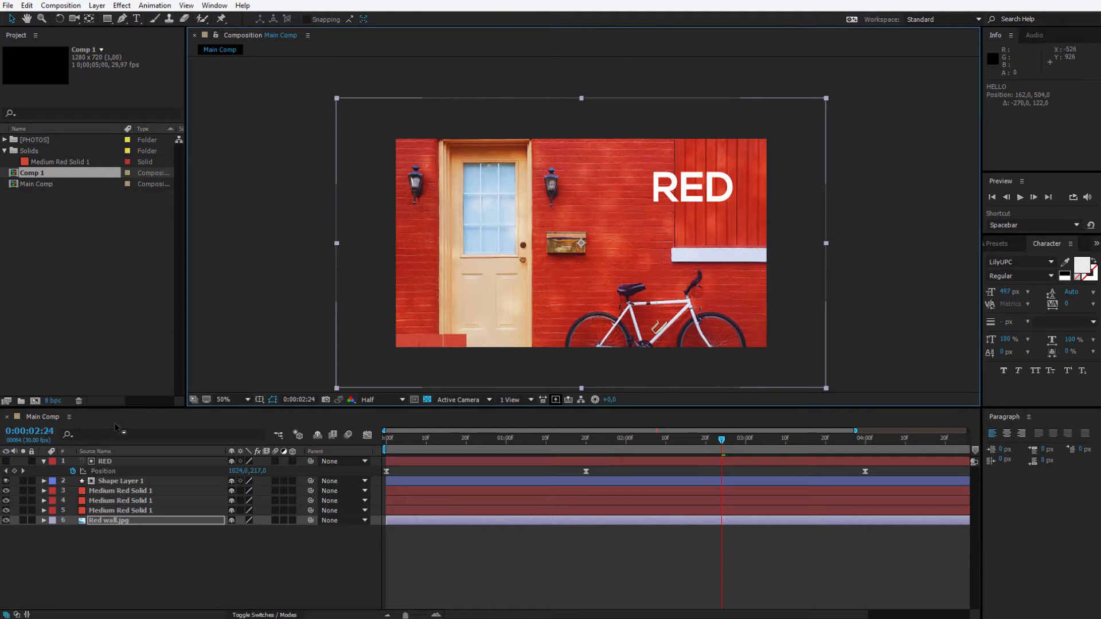
click(137, 273)
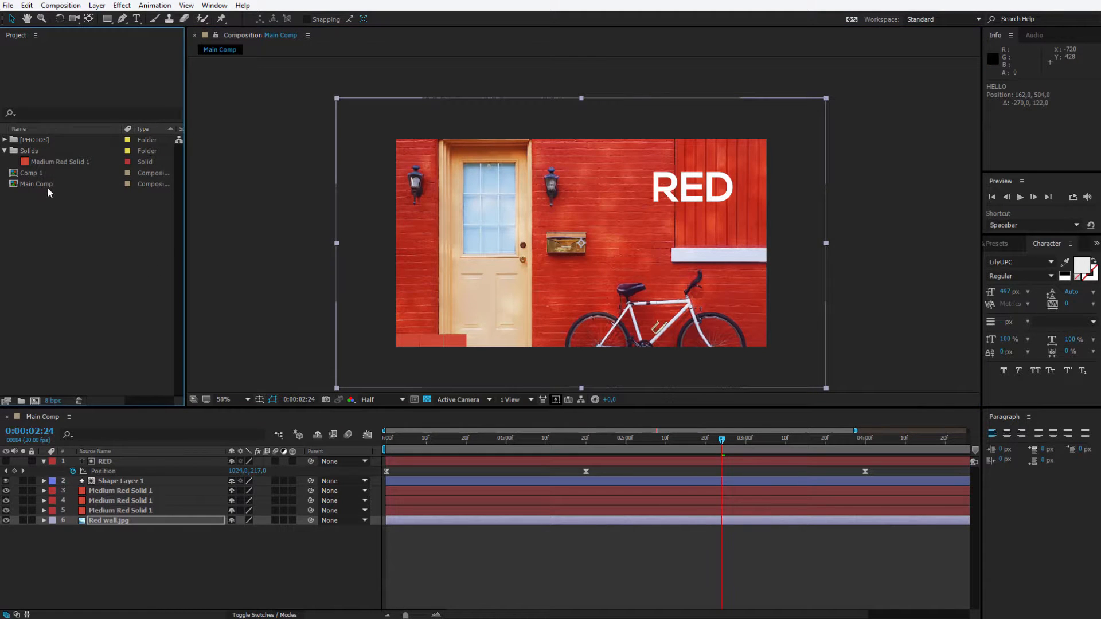
Add Comp 1 as a layer in Main Comp, and move Red wall.jpg below it in the layer order.
click(40, 172)
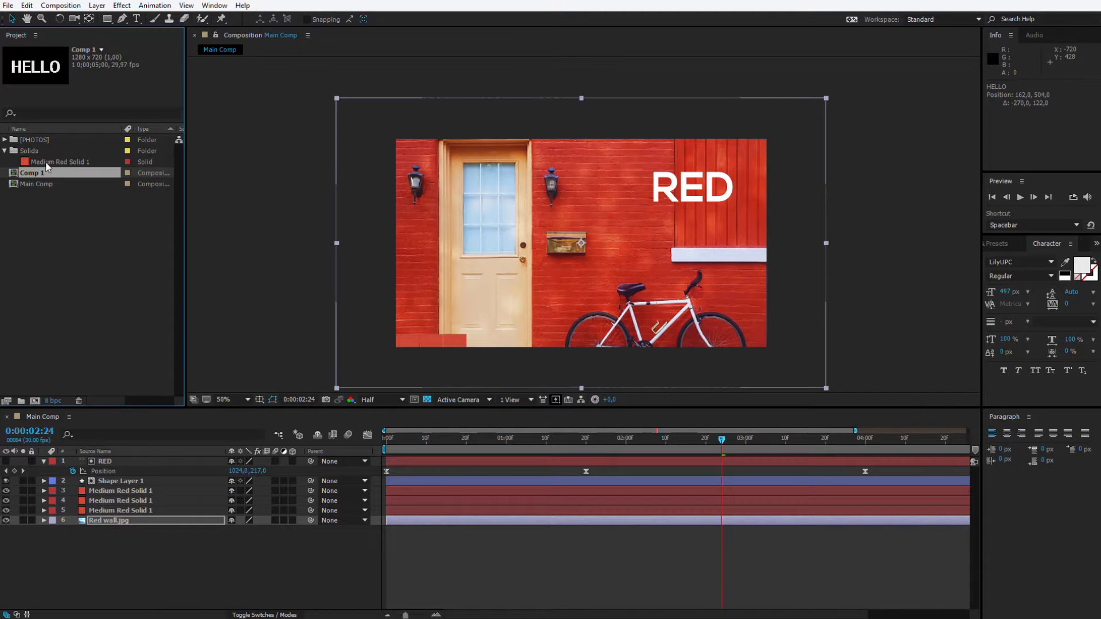
drag(39, 173, 161, 542)
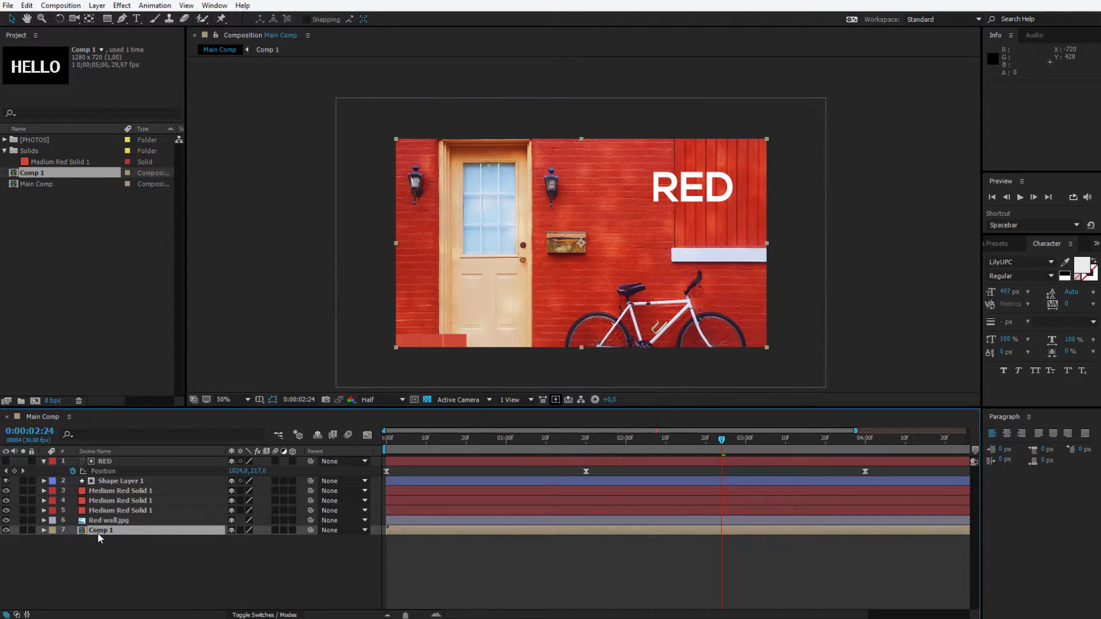
drag(109, 521, 109, 544)
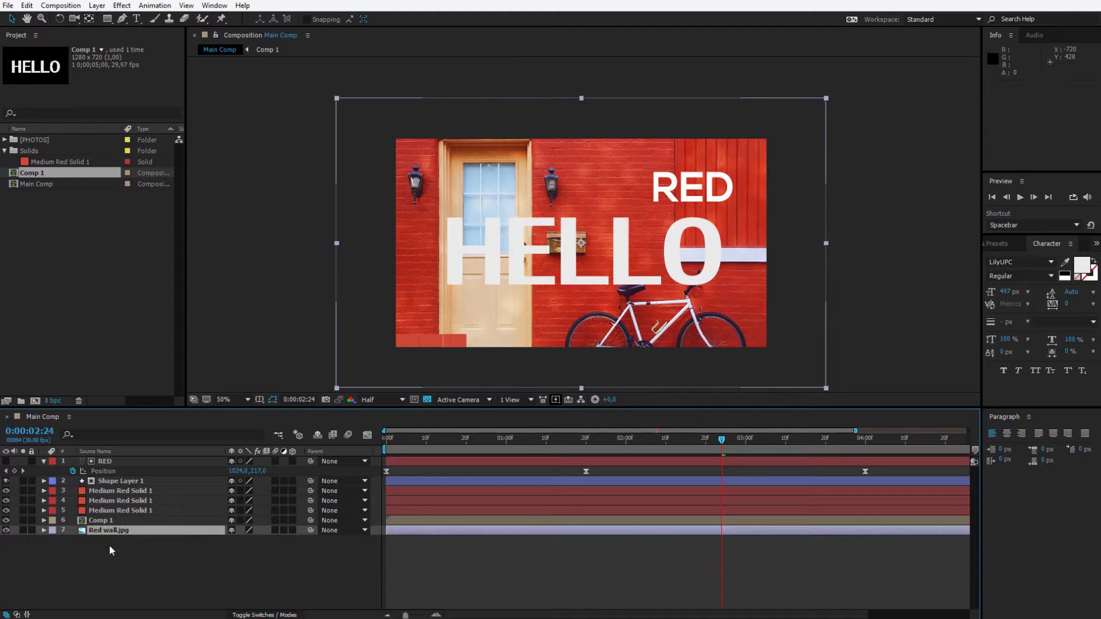
Move the Comp 1 layer to about 622, 362 and scale it down to about 36%.
click(101, 520)
mouse_move(584, 228)
mouse_down()
mouse_move(594, 232)
mouse_move(591, 263)
mouse_move(594, 203)
mouse_move(578, 230)
mouse_up()
key(Return)
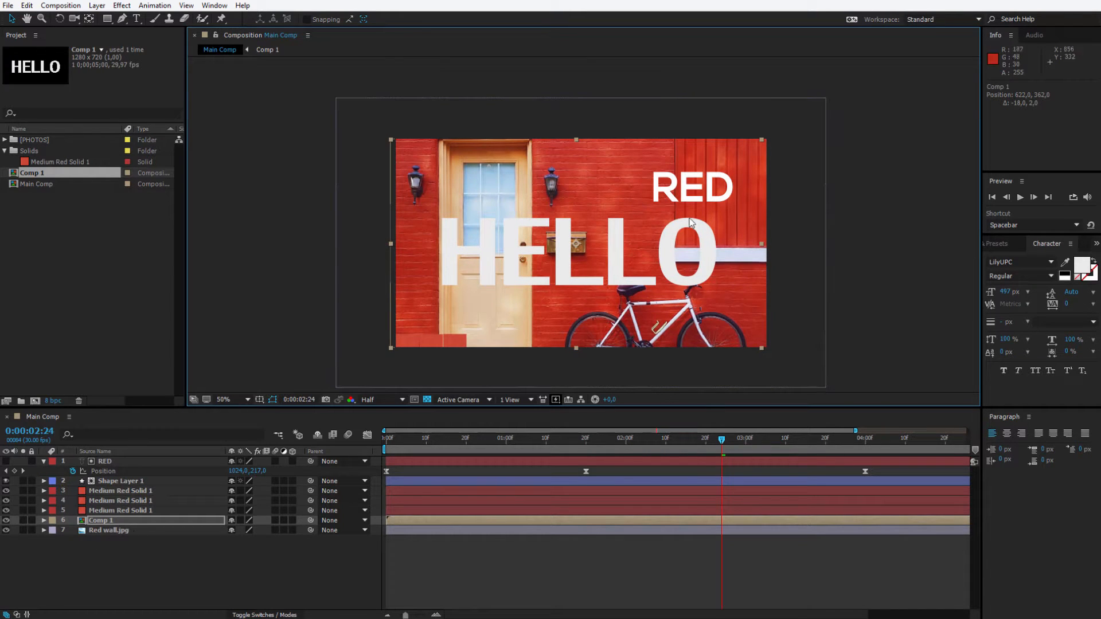
drag(762, 140, 643, 207)
Rotate the Comp 1 layer counterclockwise so HELLO slants upward, and move it to about 372, 508 over the door.
click(60, 21)
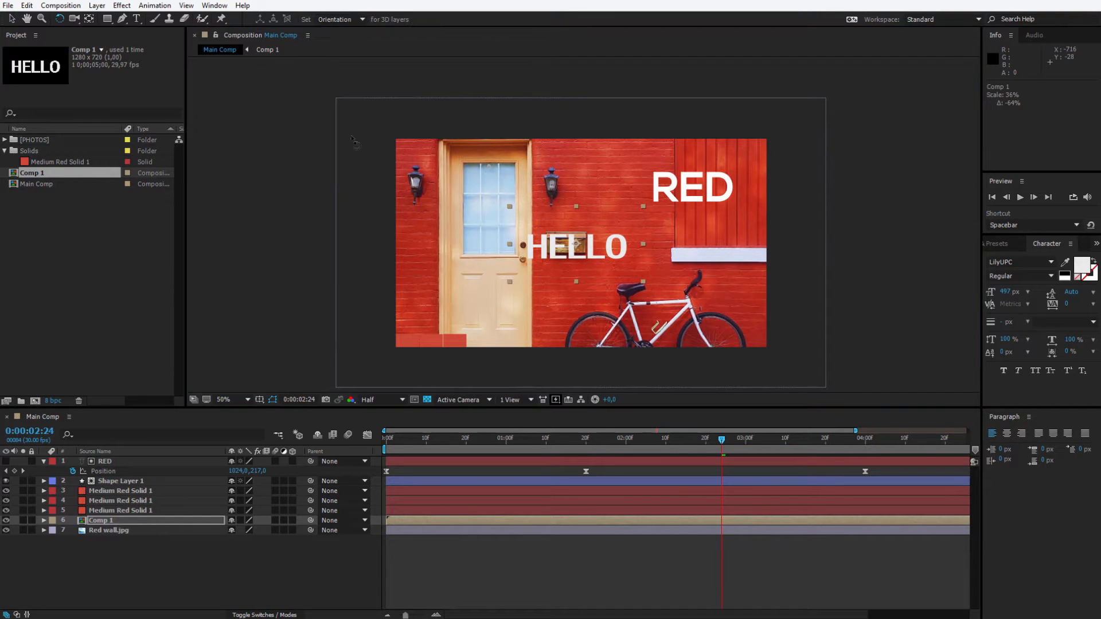
drag(551, 103, 530, 324)
click(11, 19)
drag(567, 237, 500, 304)
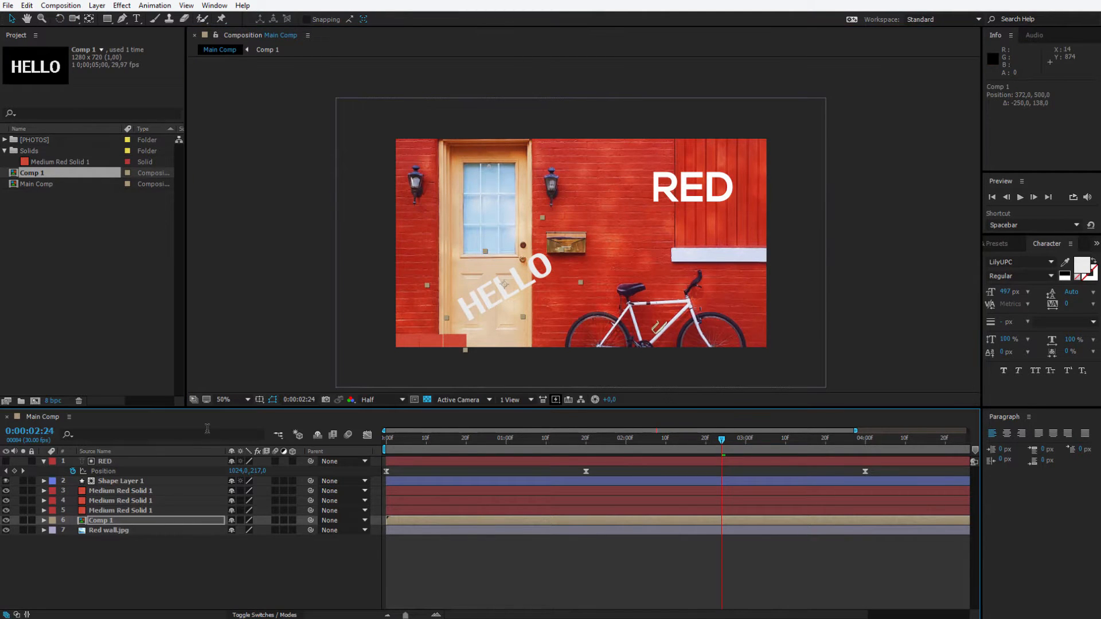
Examine the timeline panel's options in the older After Effects version.
click(70, 418)
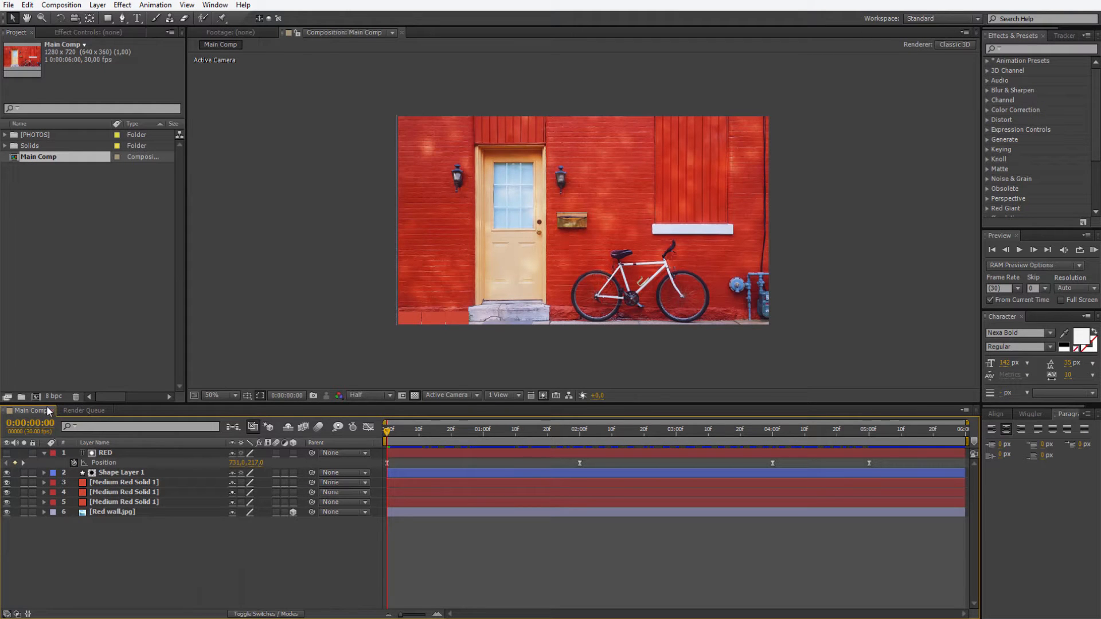
click(965, 412)
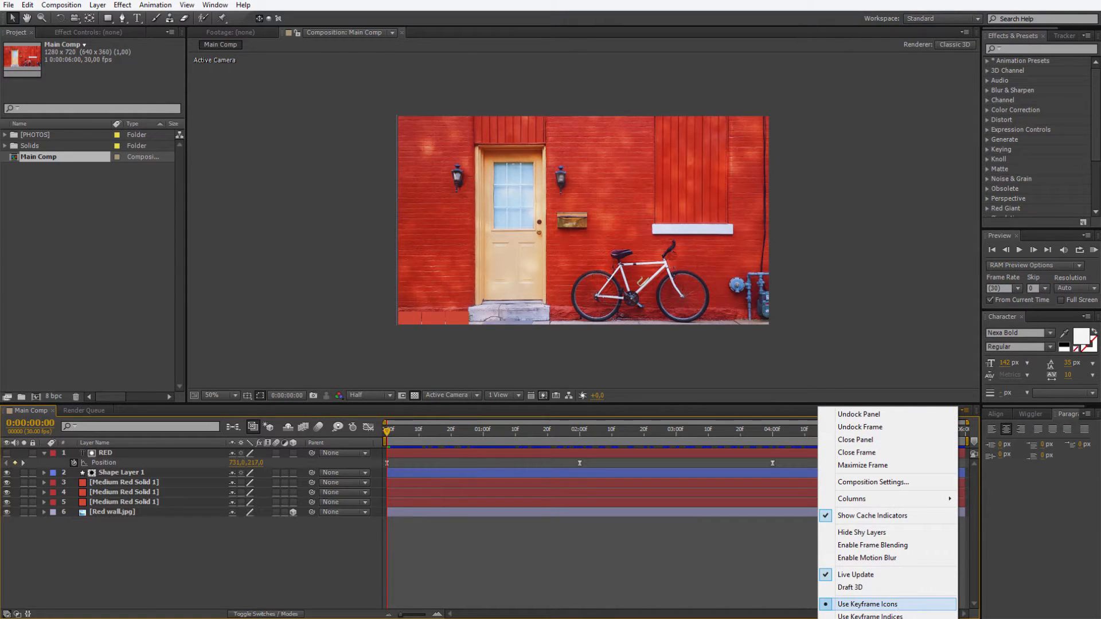
click(27, 421)
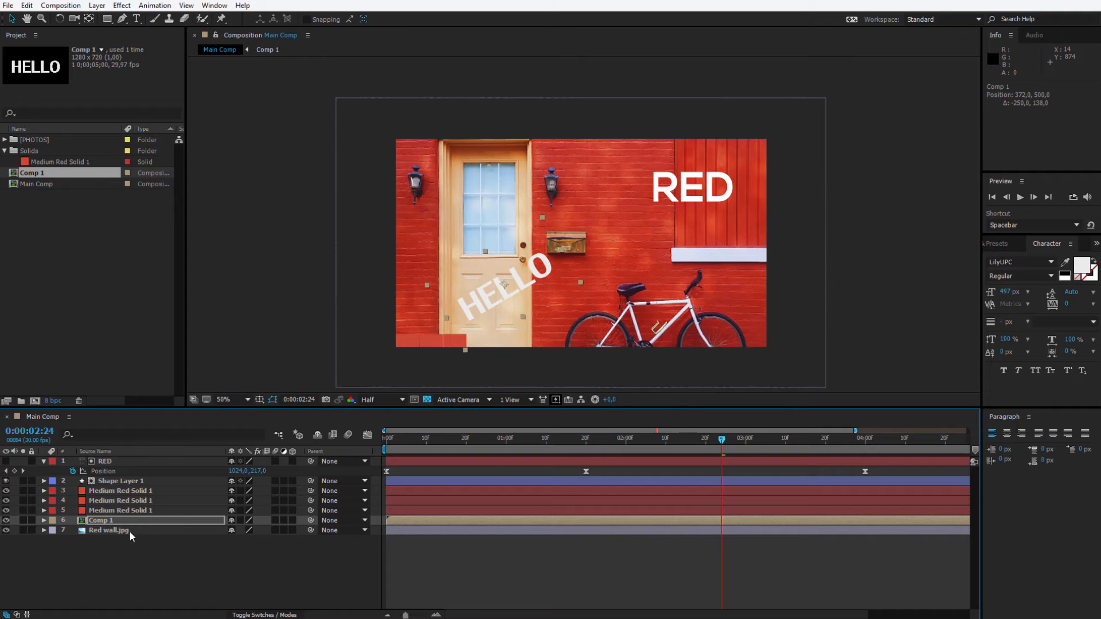
Undock the Main Comp timeline panel, and dock it again between the Composition and Paragraph panels.
click(68, 417)
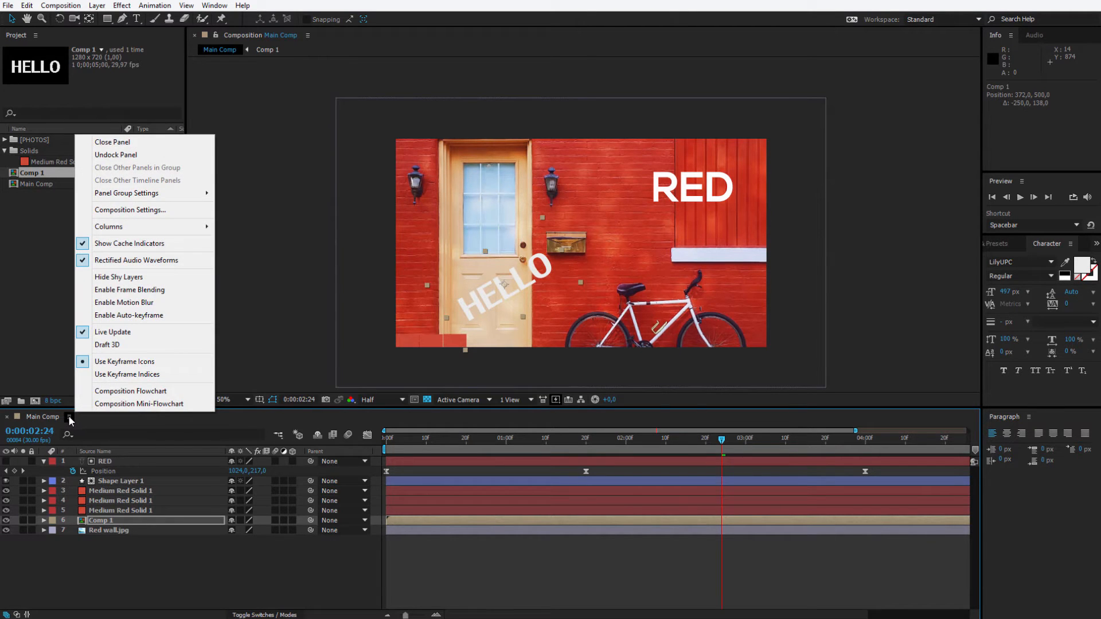
click(127, 155)
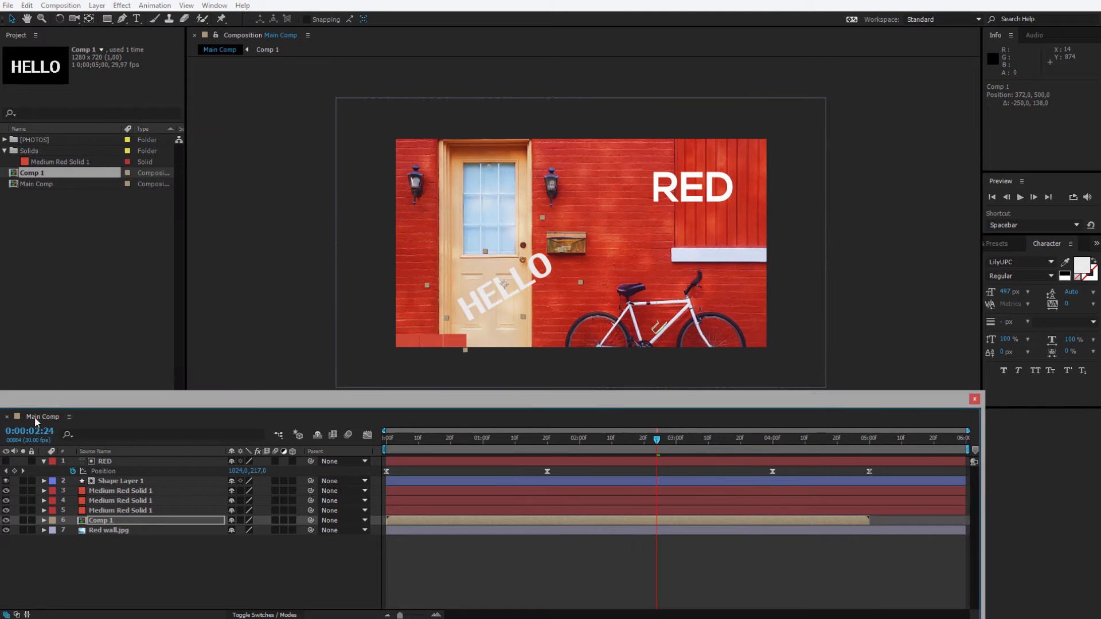
drag(40, 418, 37, 448)
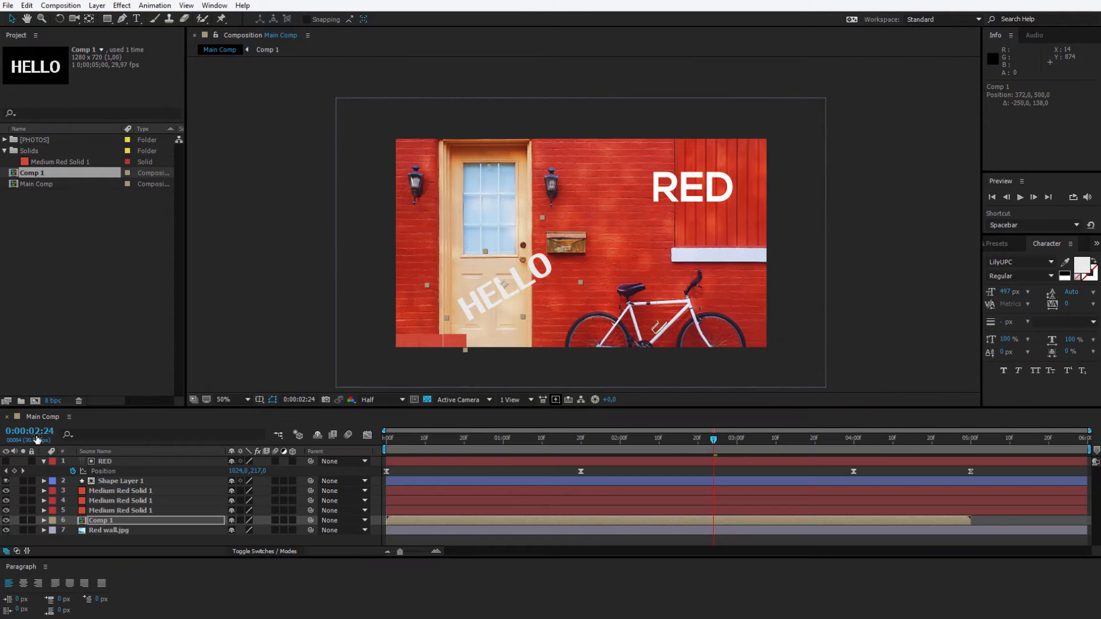